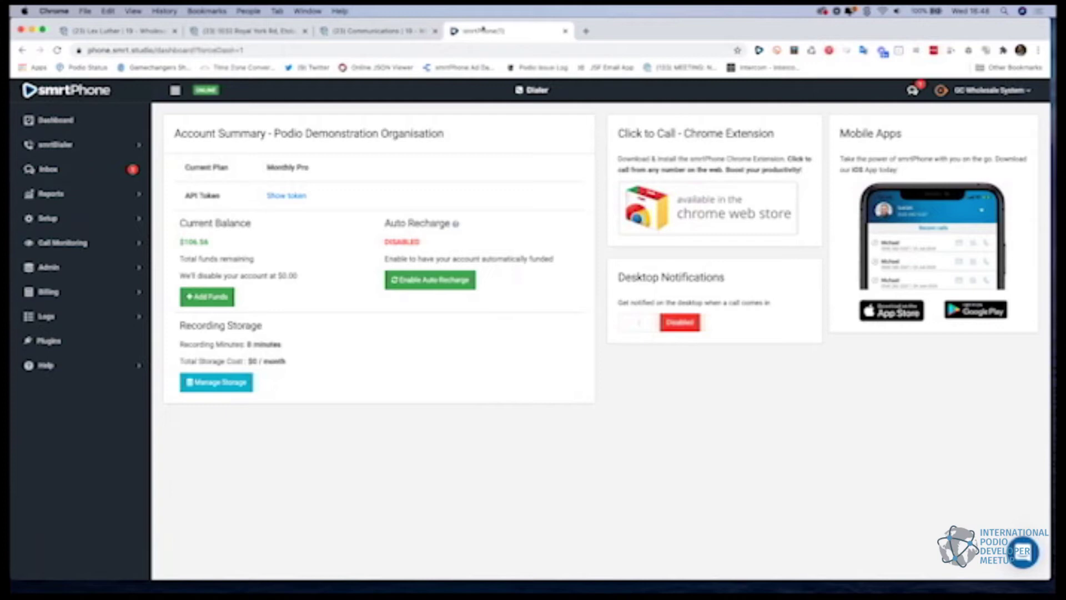
- Buy the first available United States local number and assign the Demo Main Flow call flow to it
{"action": "left_click", "coordinate": [49, 267]}
{"action": "left_click", "coordinate": [61, 316]}
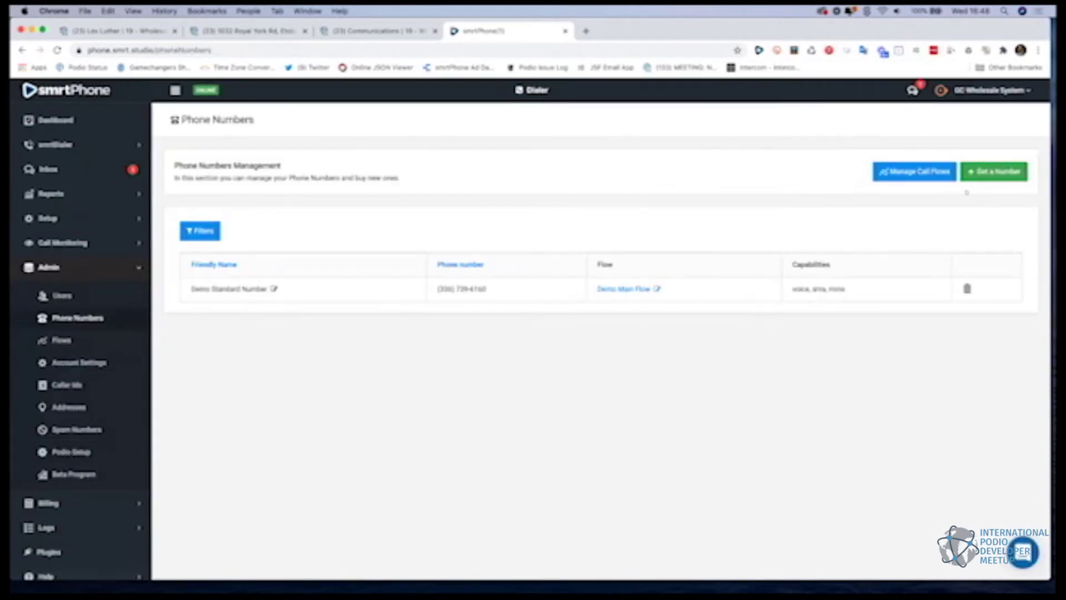
{"action": "left_click", "coordinate": [992, 171]}
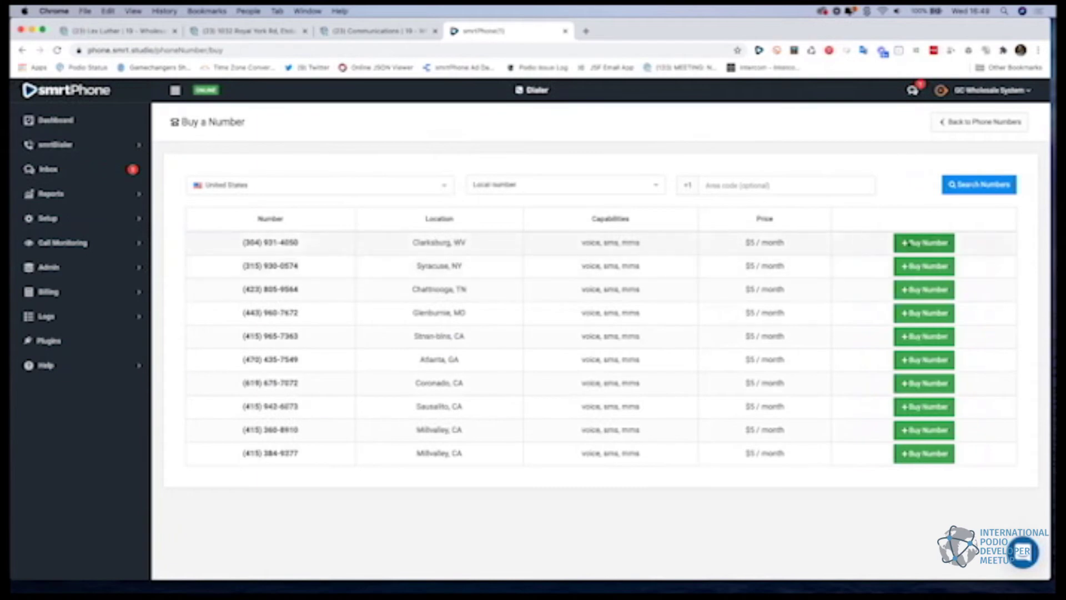
{"action": "left_click", "coordinate": [924, 243]}
{"action": "left_click", "coordinate": [548, 372]}
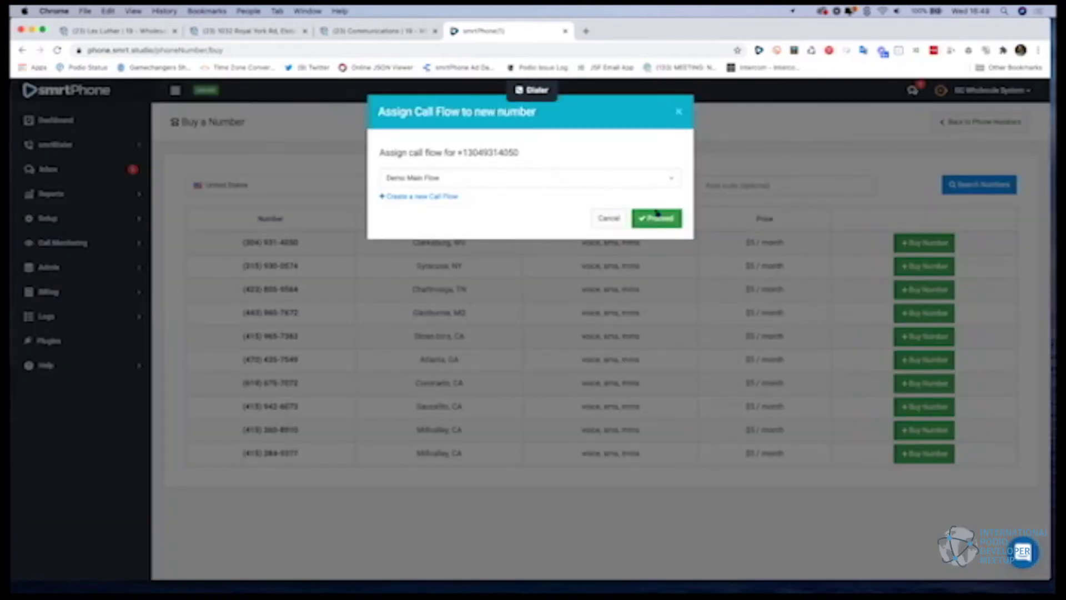
{"action": "left_click", "coordinate": [657, 215]}
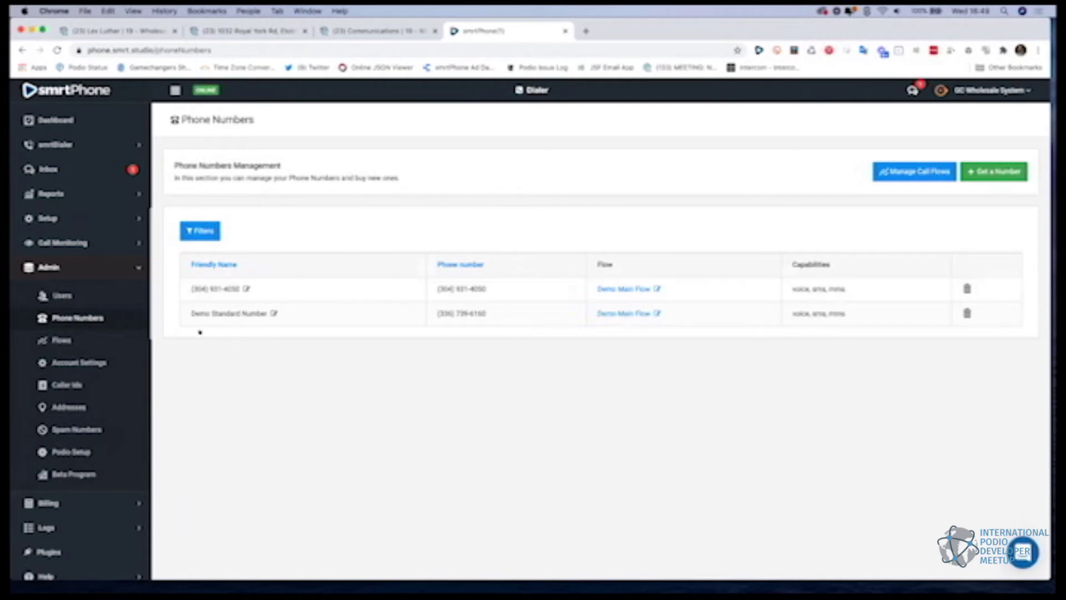
- Inspect the call flow of Demo Main Flow and its available voice applets, and close the editor without saving
{"action": "left_click", "coordinate": [61, 339]}
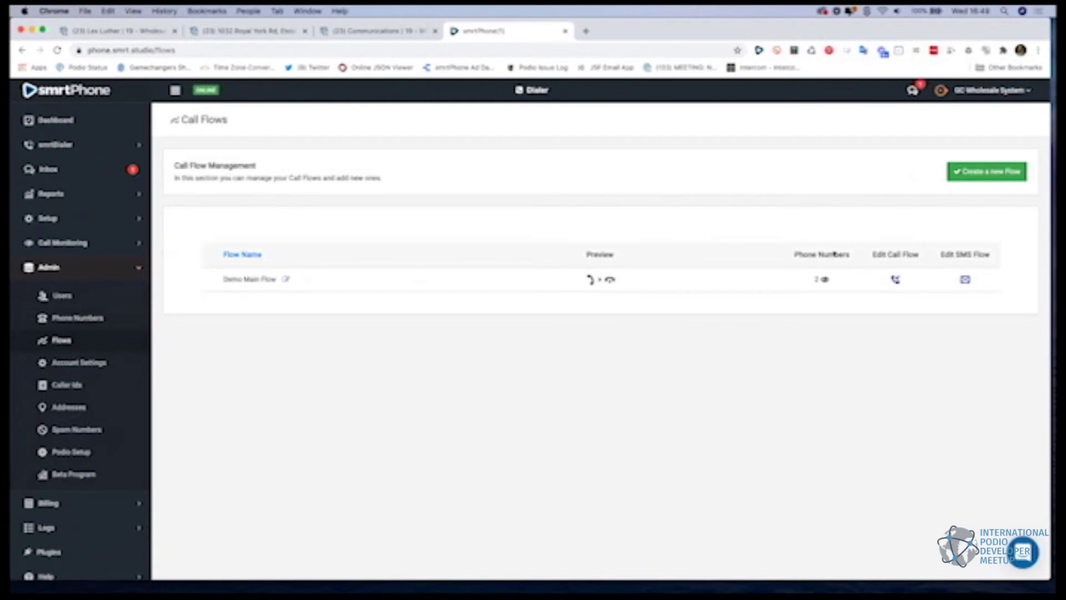
{"action": "left_click", "coordinate": [890, 279]}
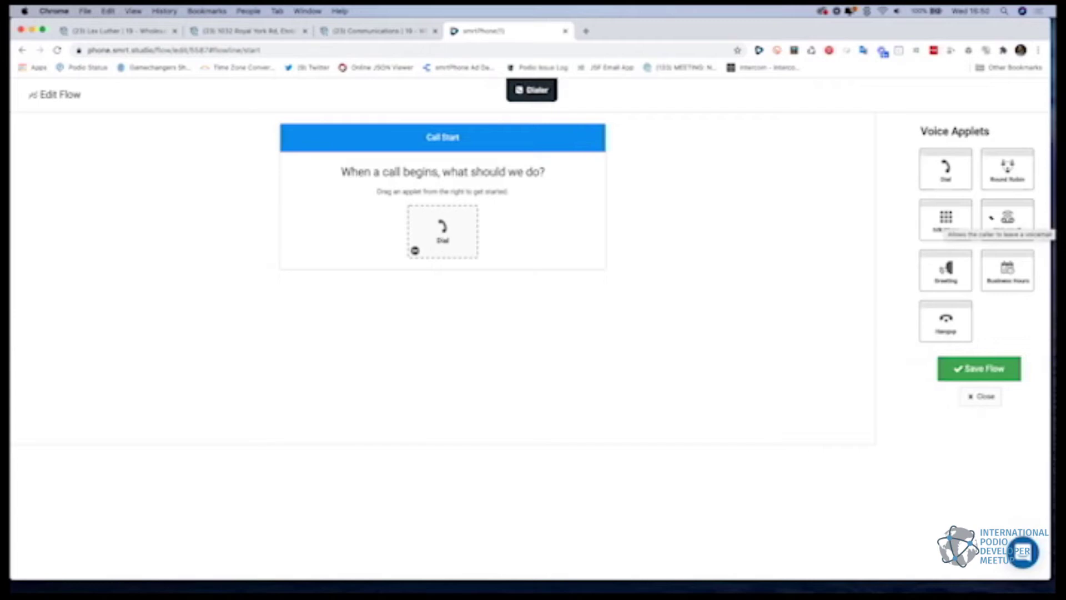
{"action": "left_click", "coordinate": [981, 396]}
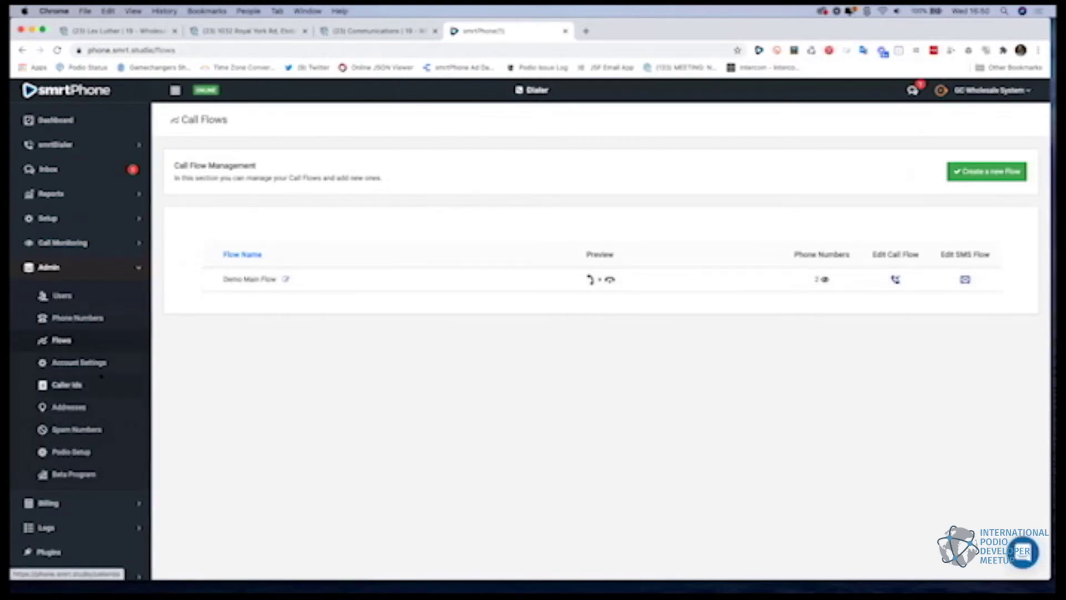
- Review the Podio setup for the Contacts and Communications apps, and return to the dashboard
{"action": "scroll", "coordinate": [88, 389], "scroll_direction": "down", "scroll_amount": 1}
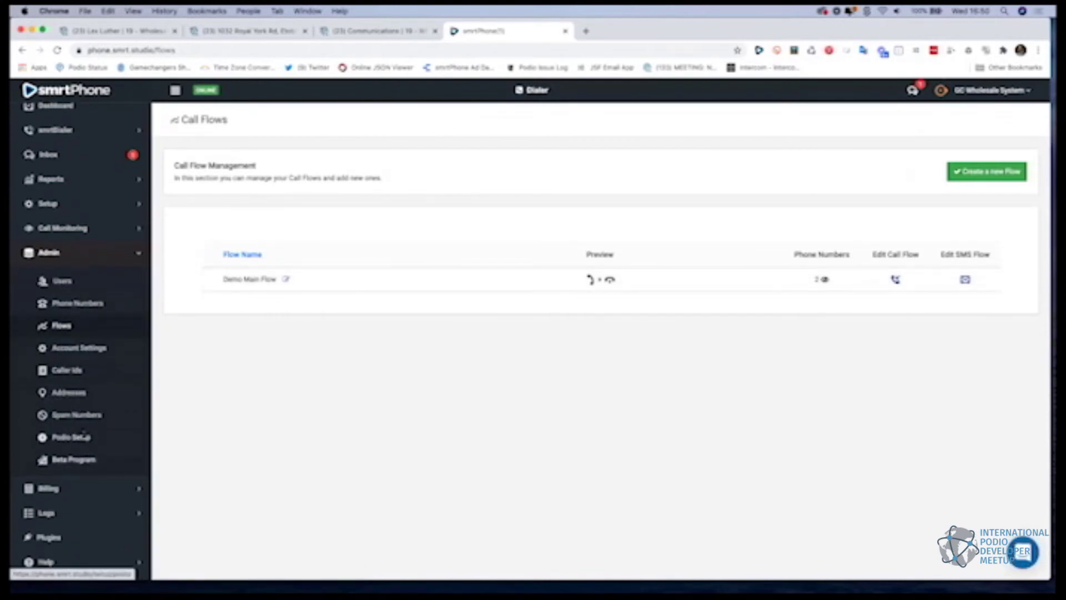
{"action": "left_click", "coordinate": [83, 436]}
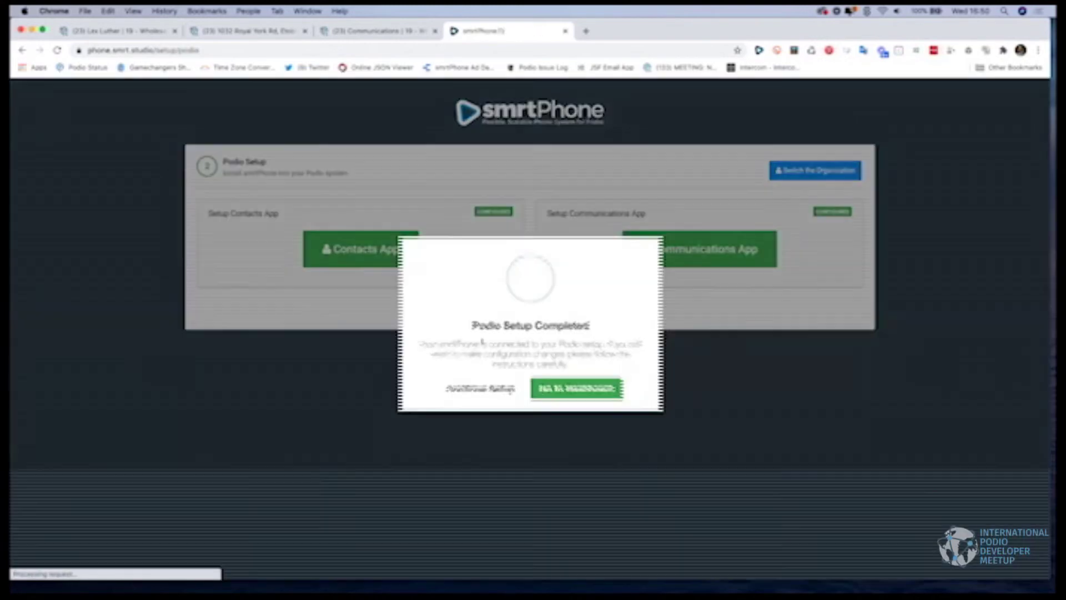
{"action": "left_click", "coordinate": [482, 387]}
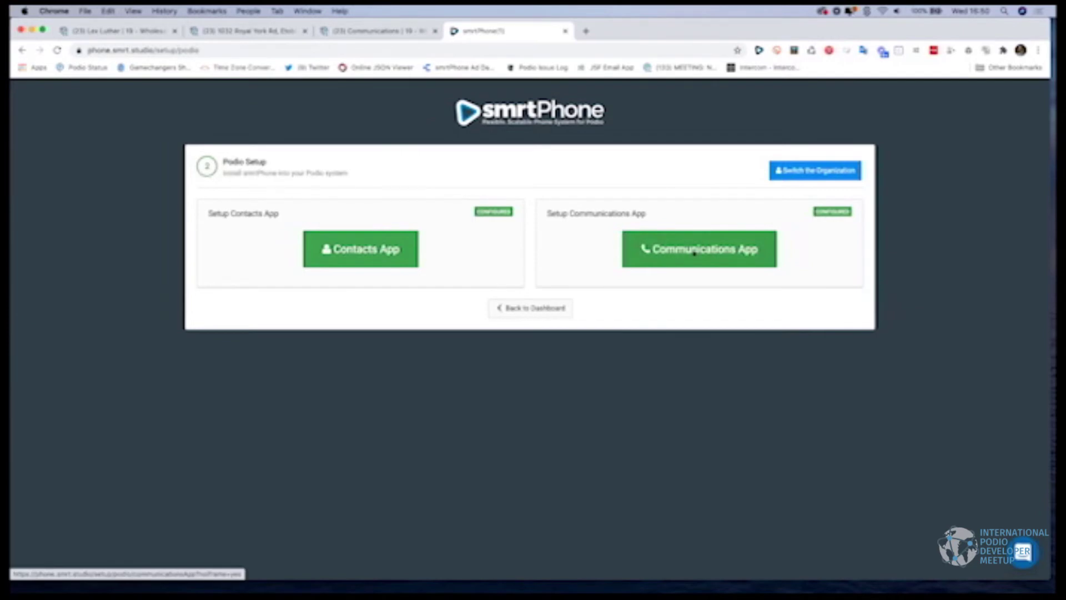
{"action": "left_click", "coordinate": [538, 308]}
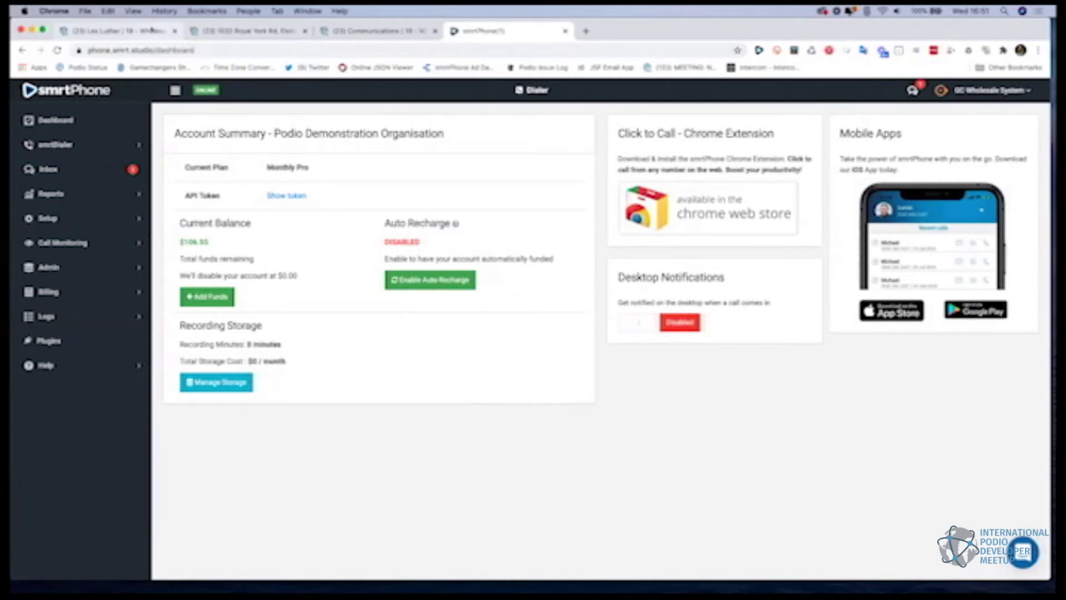
- Switch to Podio, open the Super Villain contact in the Wholesale CRM Contacts app, and examine its activity, call and SMS history
{"action": "left_click", "coordinate": [117, 30]}
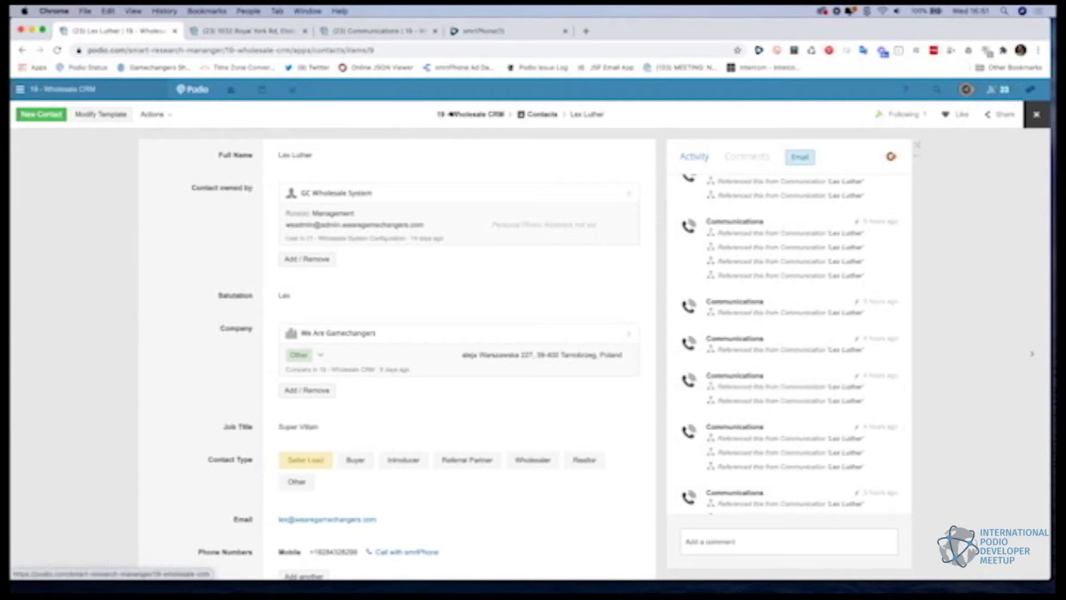
{"action": "left_click", "coordinate": [451, 113]}
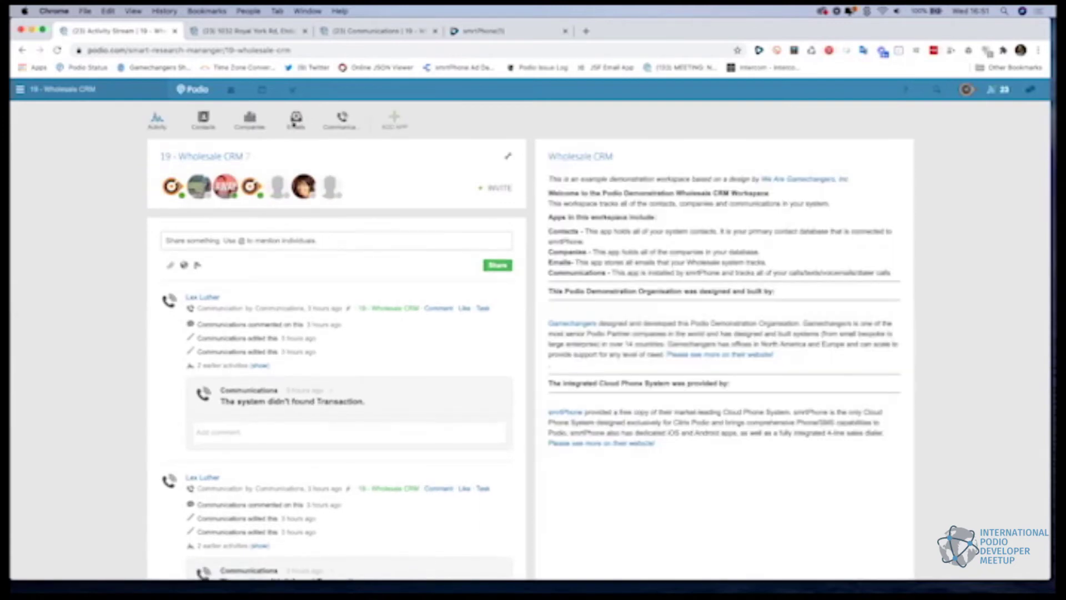
{"action": "left_click", "coordinate": [199, 122]}
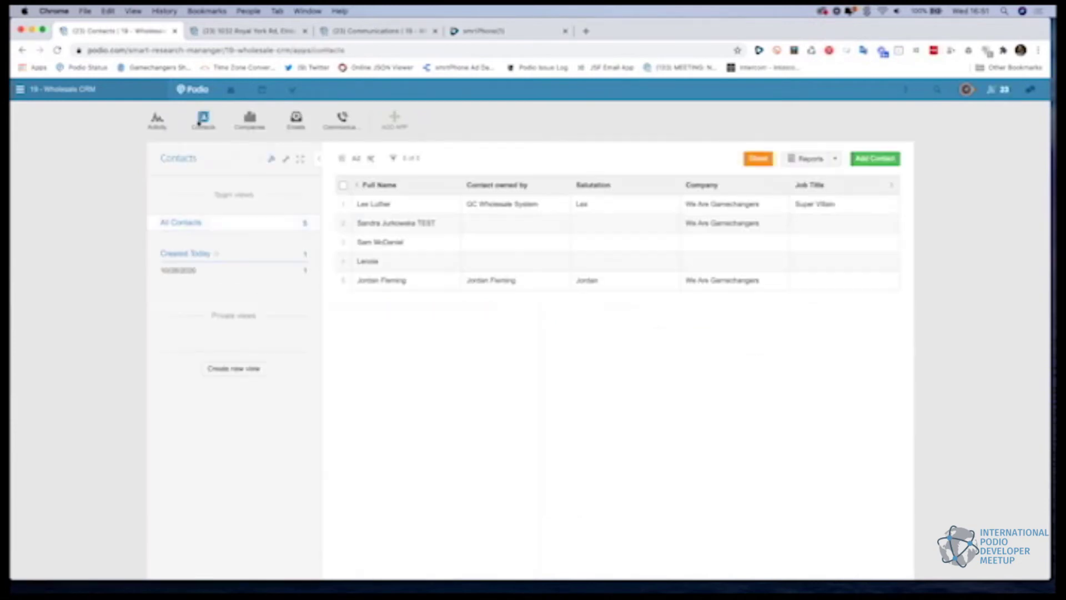
{"action": "left_click", "coordinate": [364, 205]}
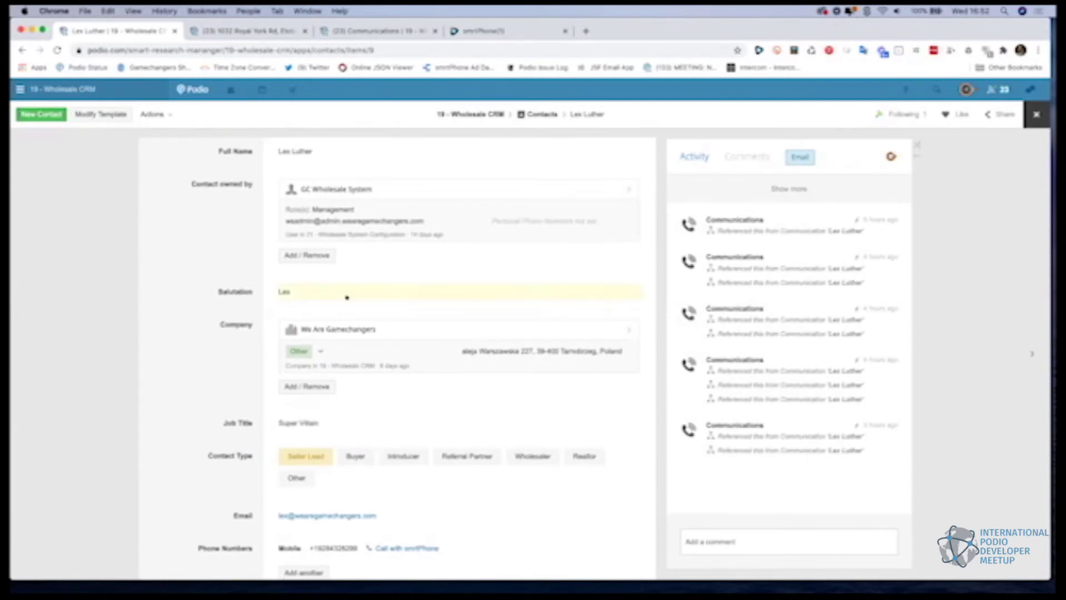
{"action": "scroll", "coordinate": [350, 297], "scroll_direction": "down", "scroll_amount": 8}
{"action": "scroll", "coordinate": [351, 298], "scroll_direction": "down", "scroll_amount": 5}
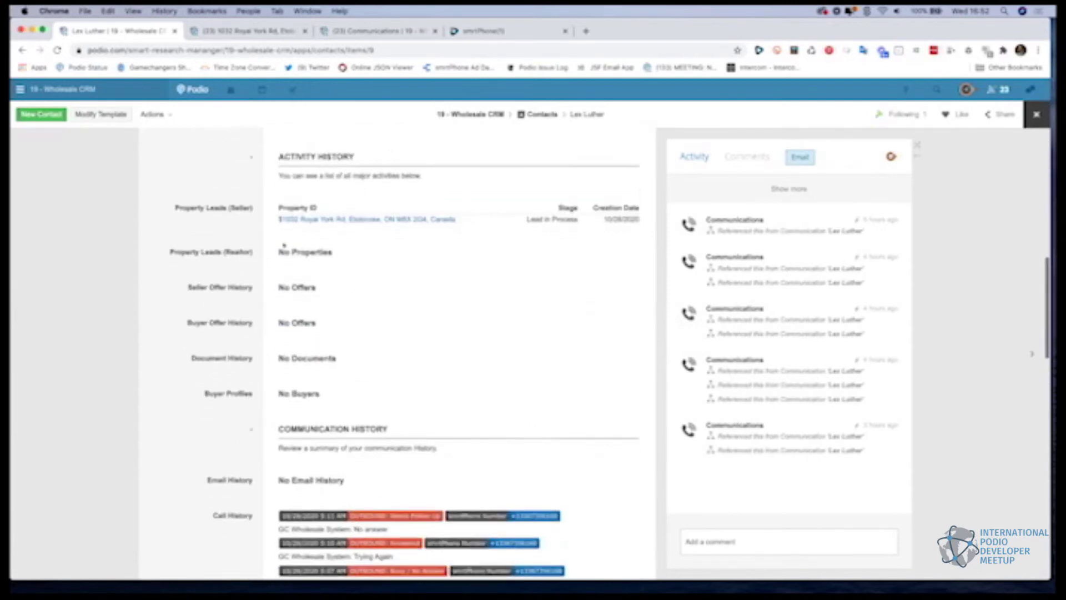
{"action": "scroll", "coordinate": [328, 444], "scroll_direction": "down", "scroll_amount": 2}
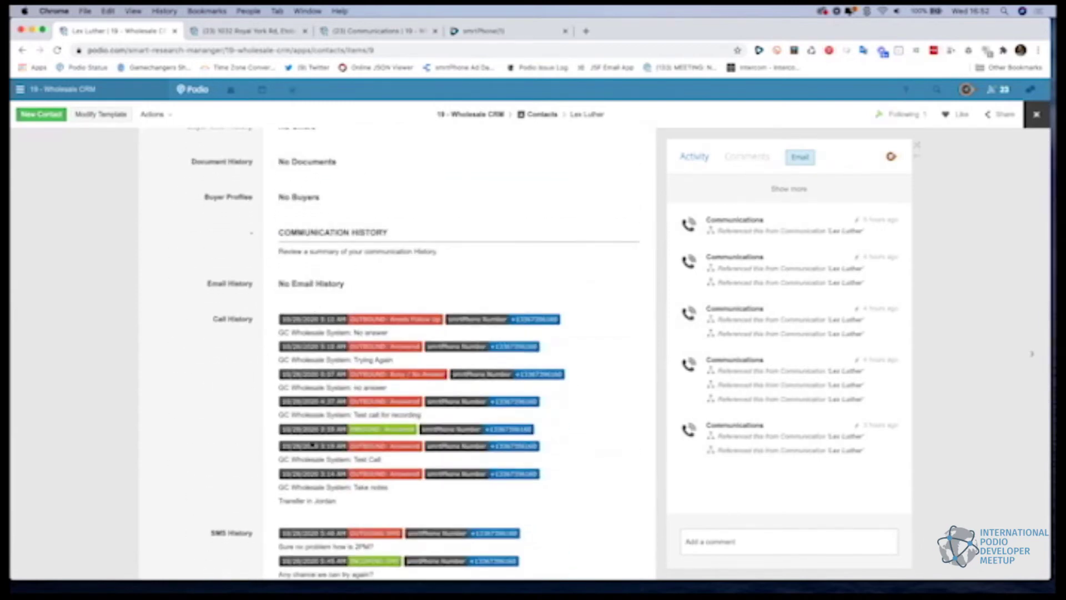
{"action": "scroll", "coordinate": [310, 438], "scroll_direction": "down", "scroll_amount": 1}
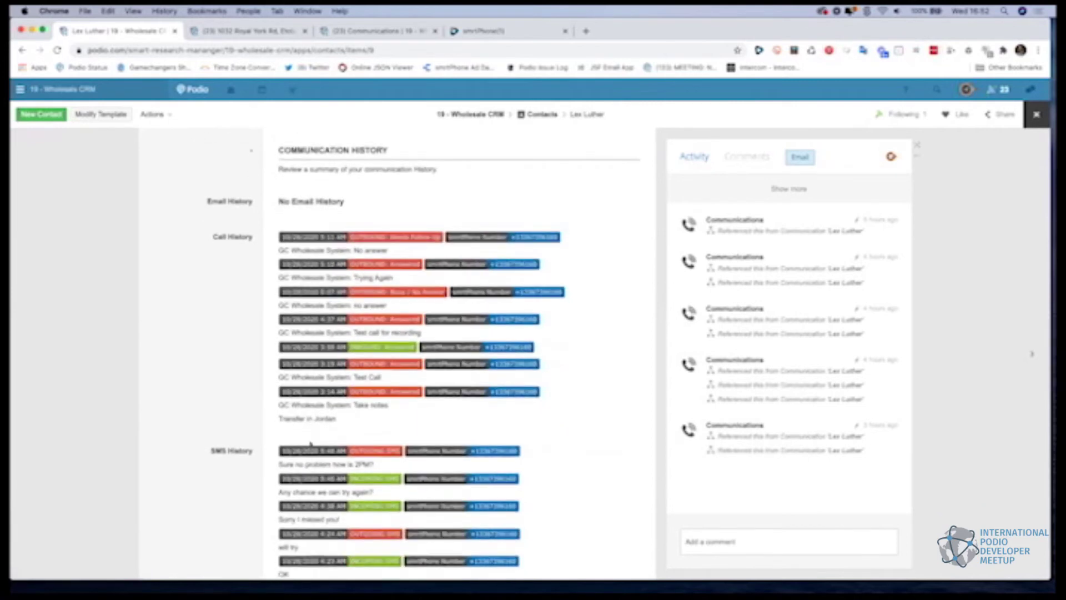
- Call the contact's mobile number with smrtPhone and enter "Take notes" as the call note
{"action": "scroll", "coordinate": [310, 443], "scroll_direction": "up", "scroll_amount": 9}
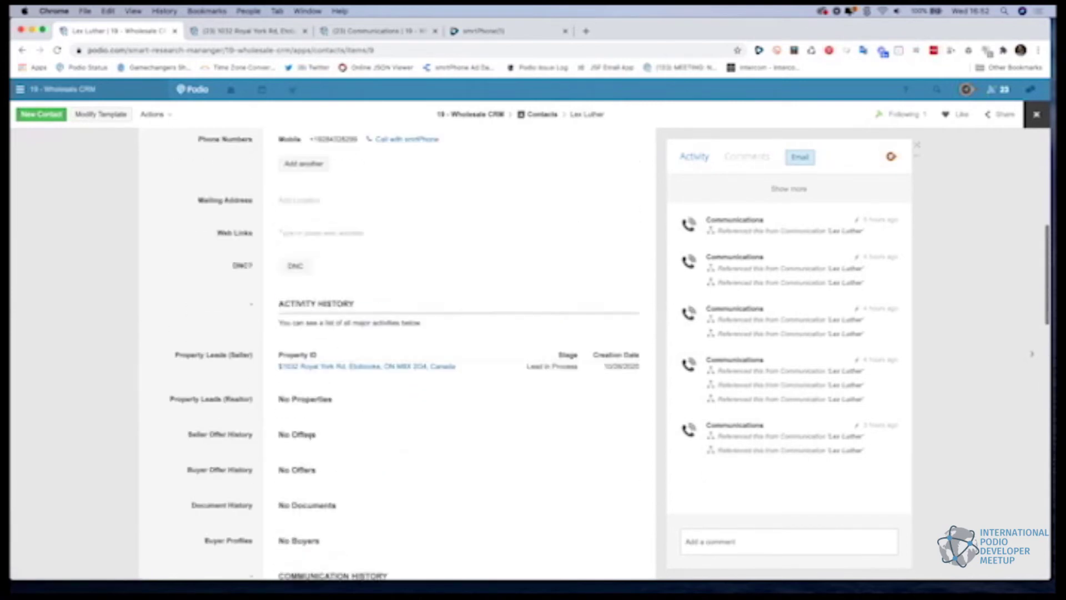
{"action": "scroll", "coordinate": [310, 437], "scroll_direction": "up", "scroll_amount": 3}
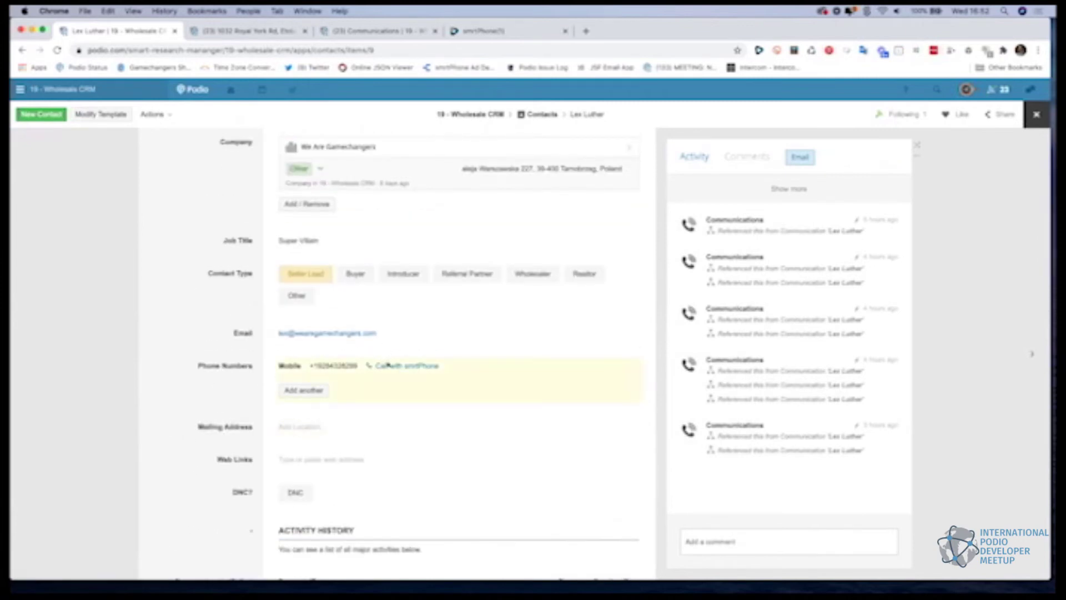
{"action": "left_click", "coordinate": [387, 364]}
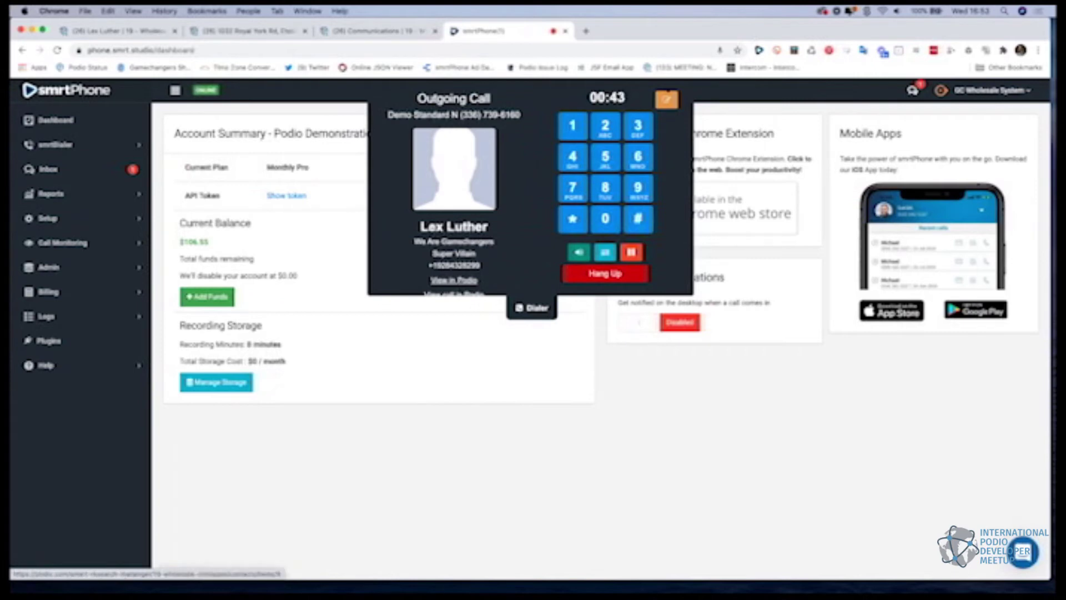
{"action": "left_click", "coordinate": [666, 99]}
{"action": "type", "text": "Take notes"}
{"action": "key", "text": "Return"}
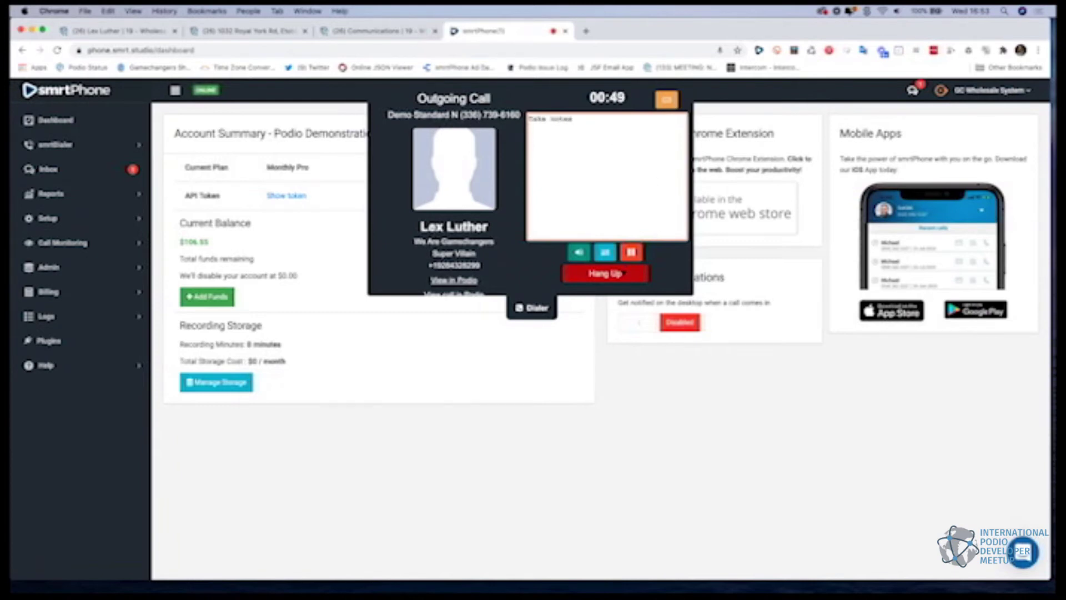
- Hang up the outgoing call and set its outbound status to Answered
{"action": "left_click", "coordinate": [623, 271]}
{"action": "left_click", "coordinate": [604, 256]}
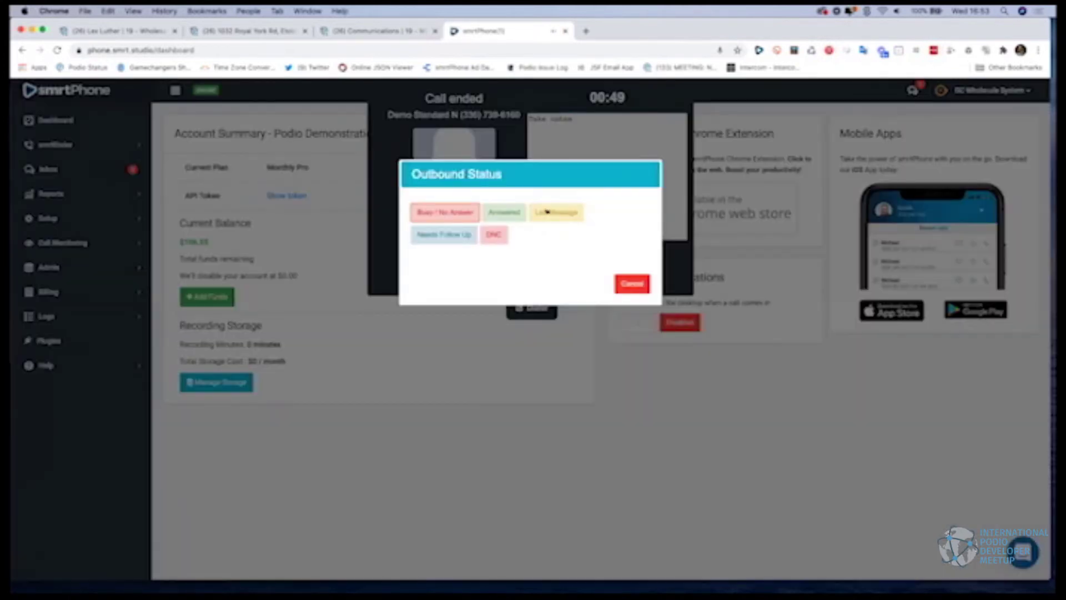
{"action": "left_click", "coordinate": [490, 212]}
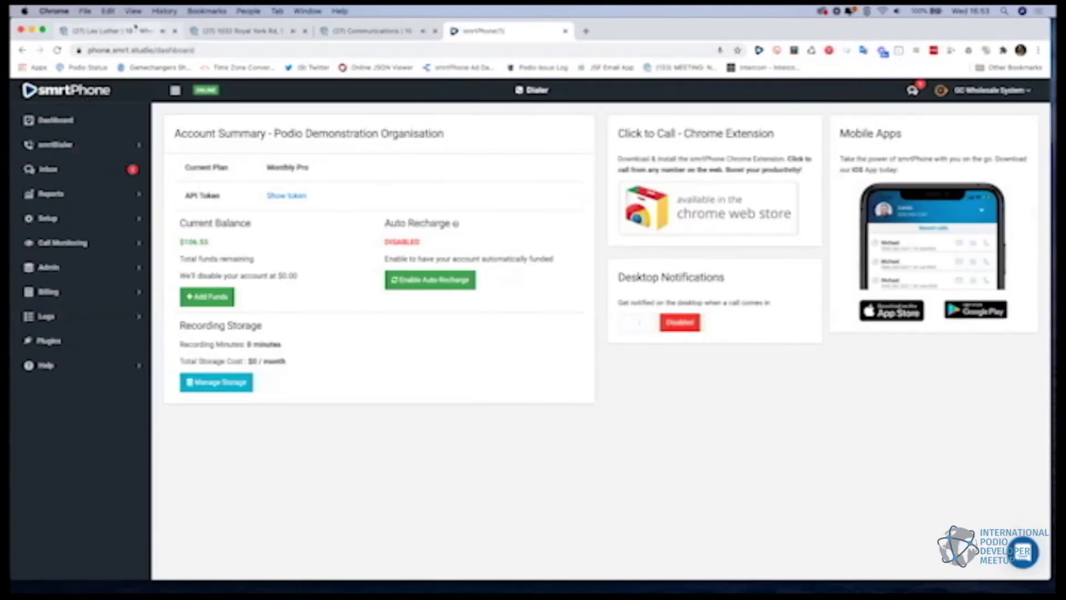
- Check the contact's call history in Podio for the new call, and refresh the Communications list
{"action": "key", "text": "super+1"}
{"action": "scroll", "coordinate": [214, 280], "scroll_direction": "down", "scroll_amount": 10}
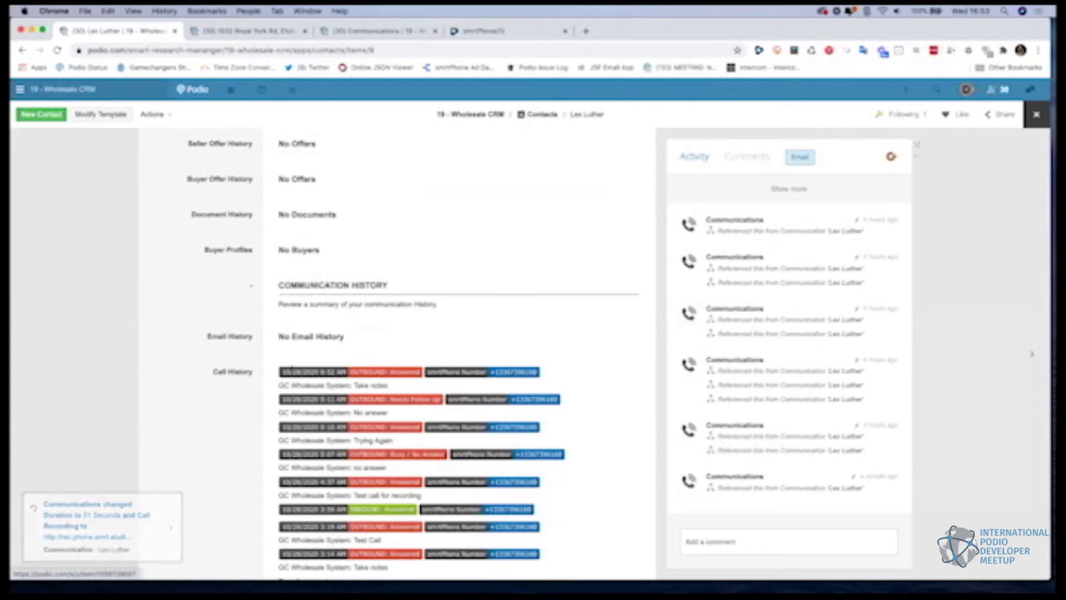
{"action": "left_click", "coordinate": [362, 32]}
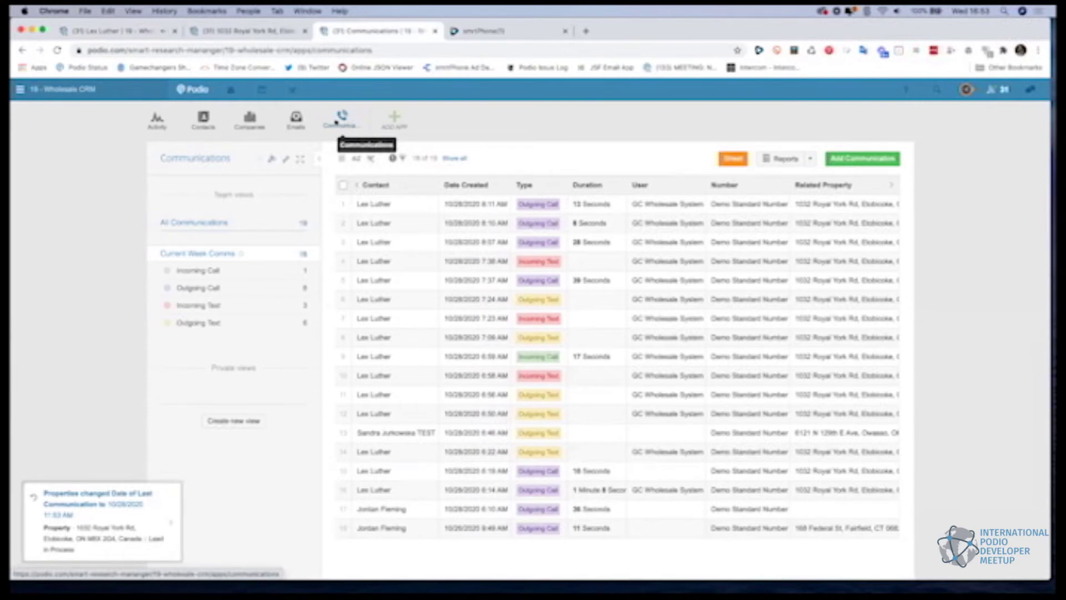
{"action": "left_click", "coordinate": [336, 122]}
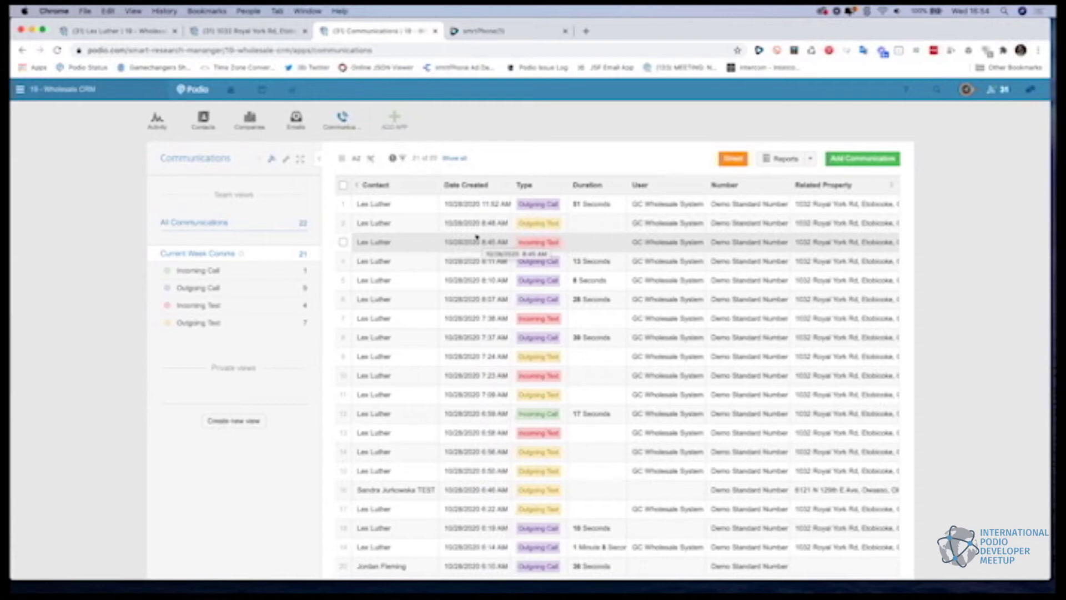
- Open the latest outgoing call's communication record and examine its type, outbound status, duration, owner, notes and recording
{"action": "left_click", "coordinate": [396, 203]}
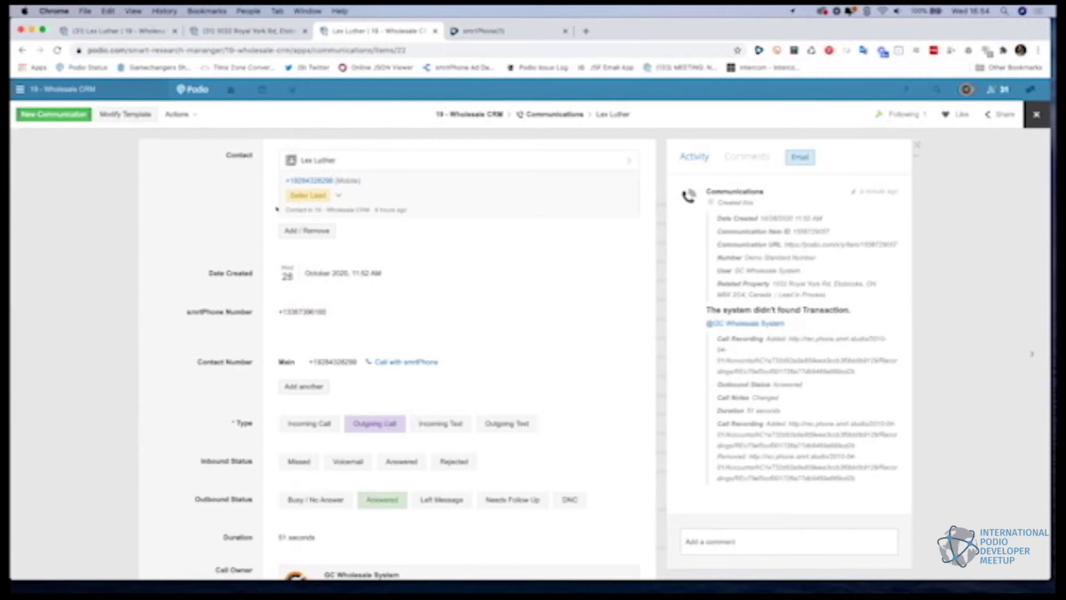
{"action": "scroll", "coordinate": [283, 246], "scroll_direction": "down", "scroll_amount": 1}
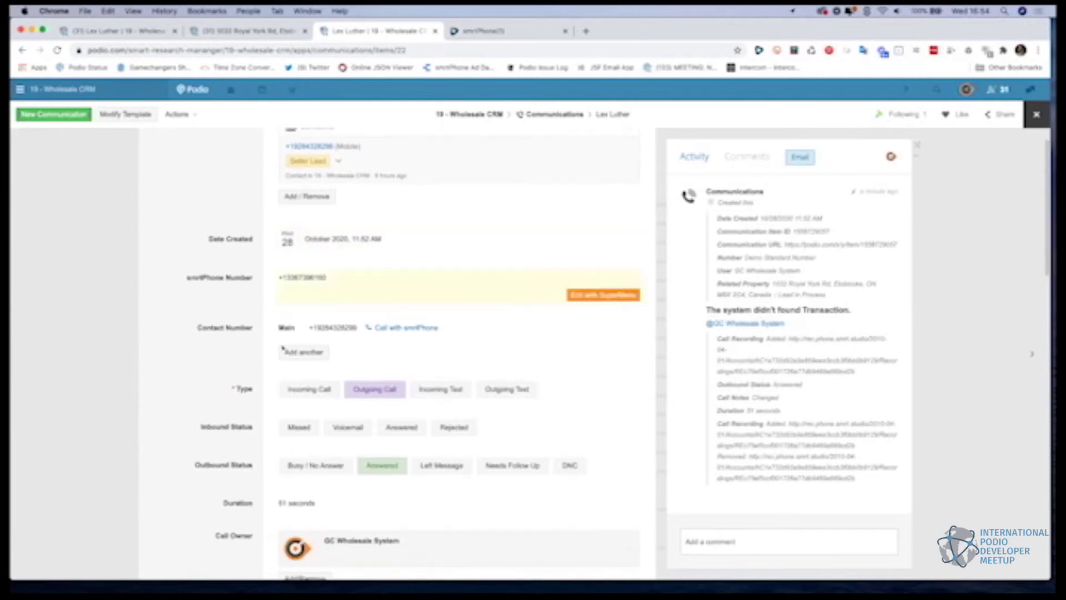
{"action": "scroll", "coordinate": [267, 351], "scroll_direction": "down", "scroll_amount": 3}
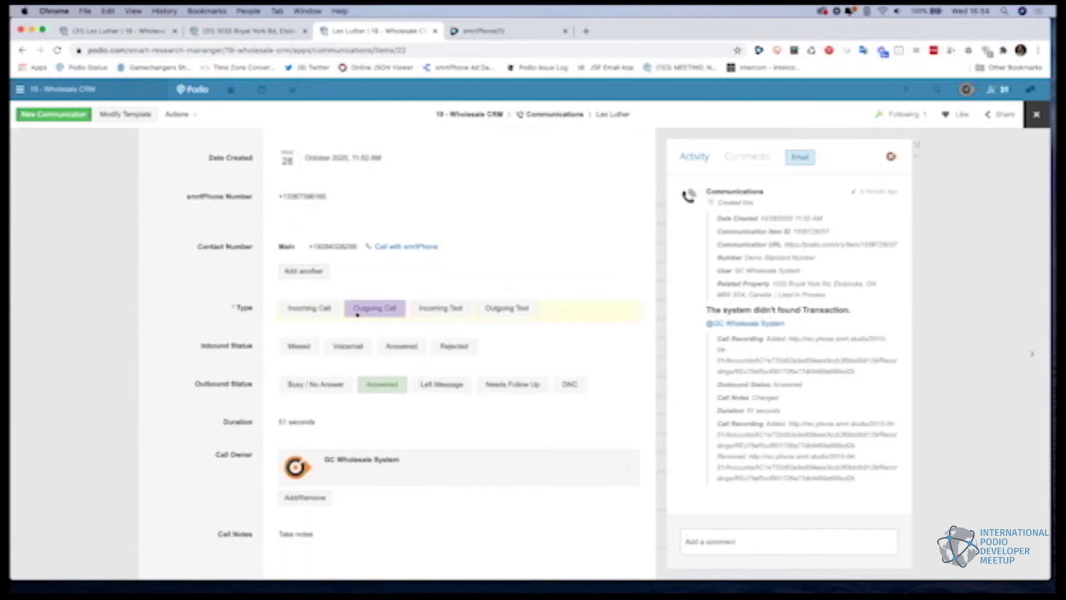
{"action": "scroll", "coordinate": [290, 313], "scroll_direction": "down", "scroll_amount": 1}
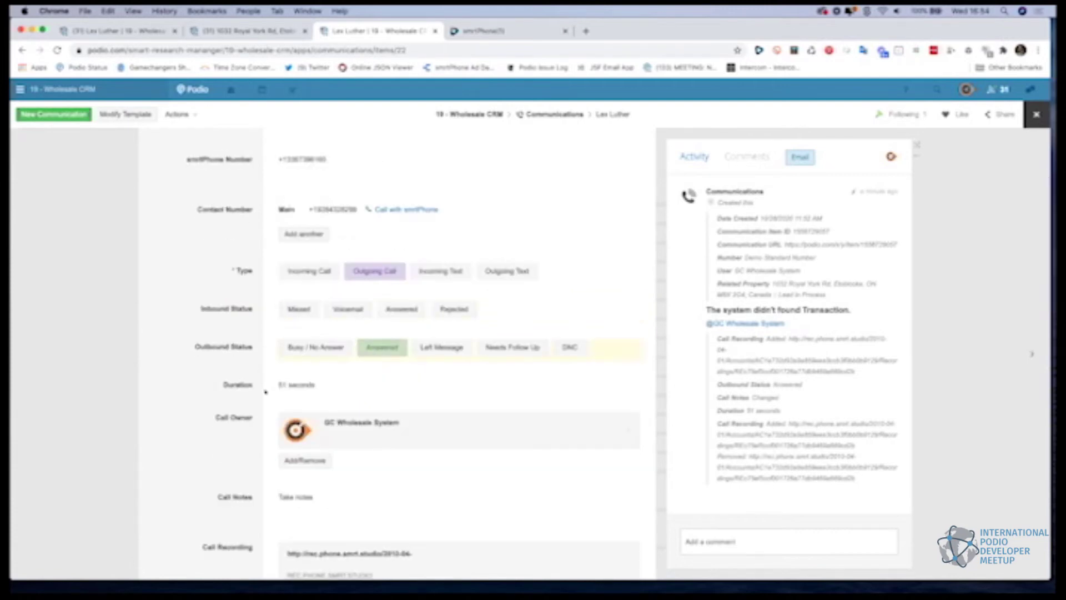
{"action": "scroll", "coordinate": [283, 330], "scroll_direction": "down", "scroll_amount": 2}
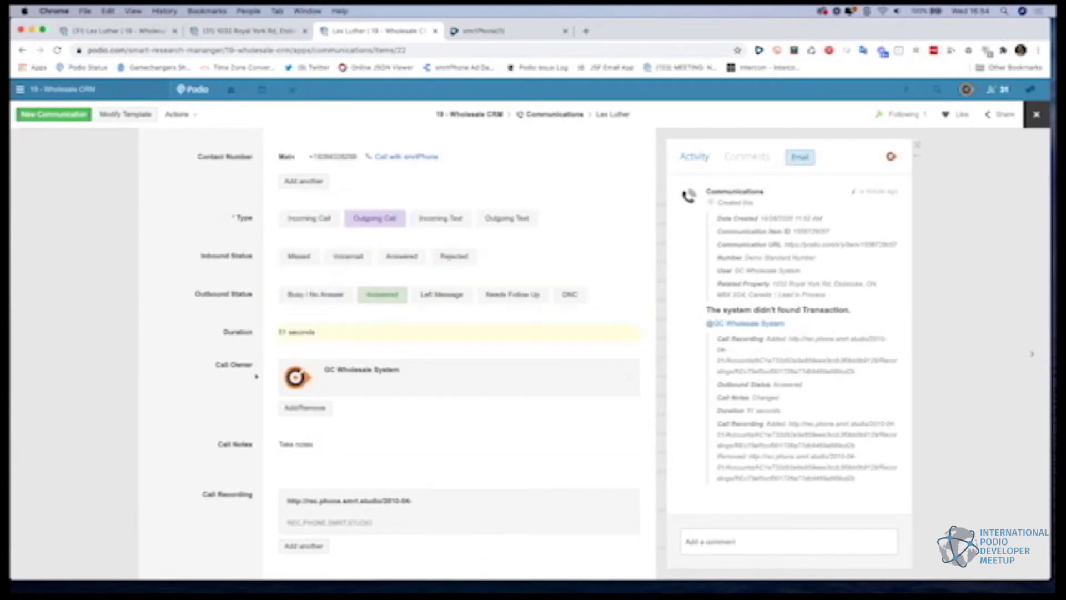
{"action": "scroll", "coordinate": [294, 307], "scroll_direction": "down", "scroll_amount": 1}
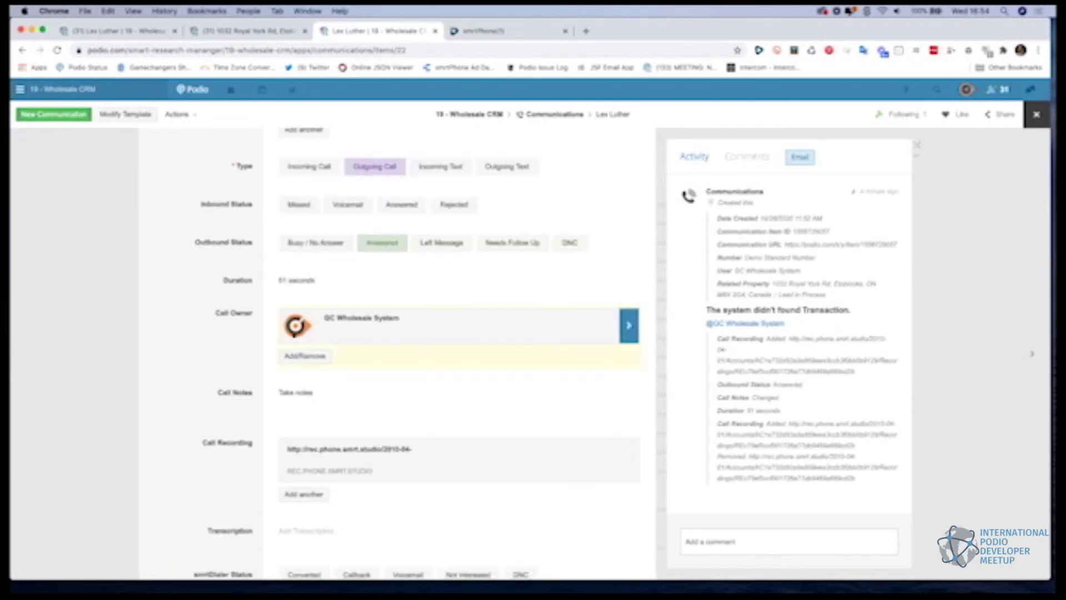
{"action": "scroll", "coordinate": [294, 333], "scroll_direction": "down", "scroll_amount": 2}
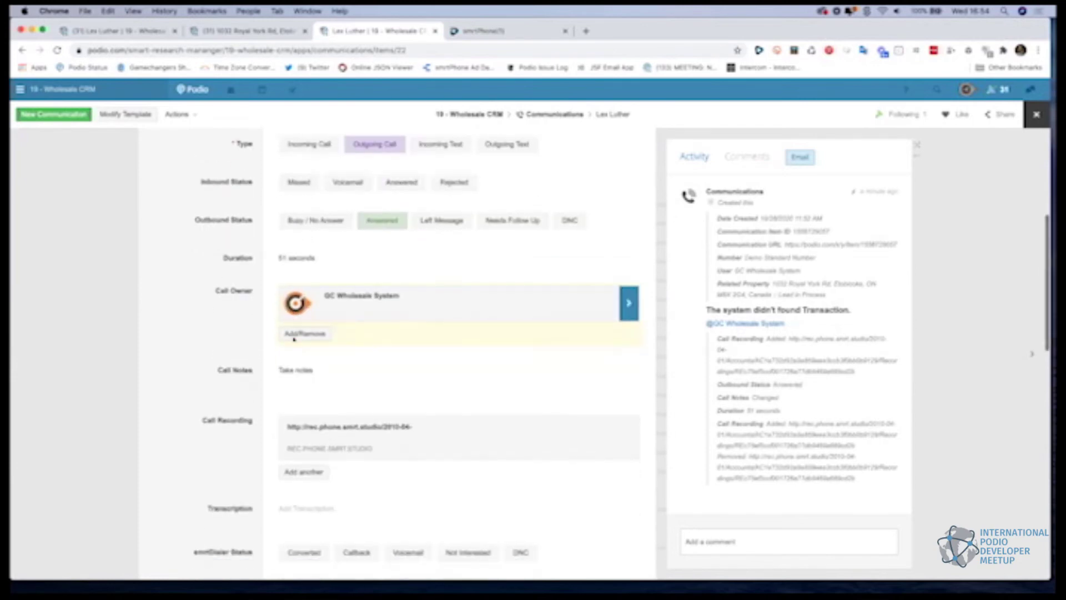
{"action": "scroll", "coordinate": [232, 360], "scroll_direction": "down", "scroll_amount": 1}
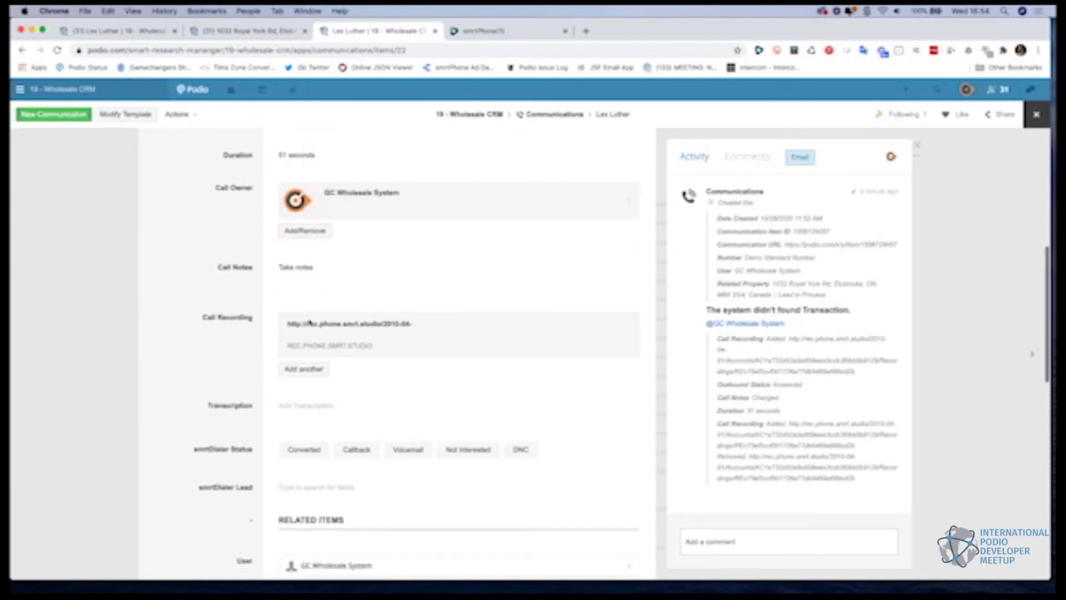
- Play the call recording linked in the communication record, and close the player
{"action": "left_click", "coordinate": [311, 322]}
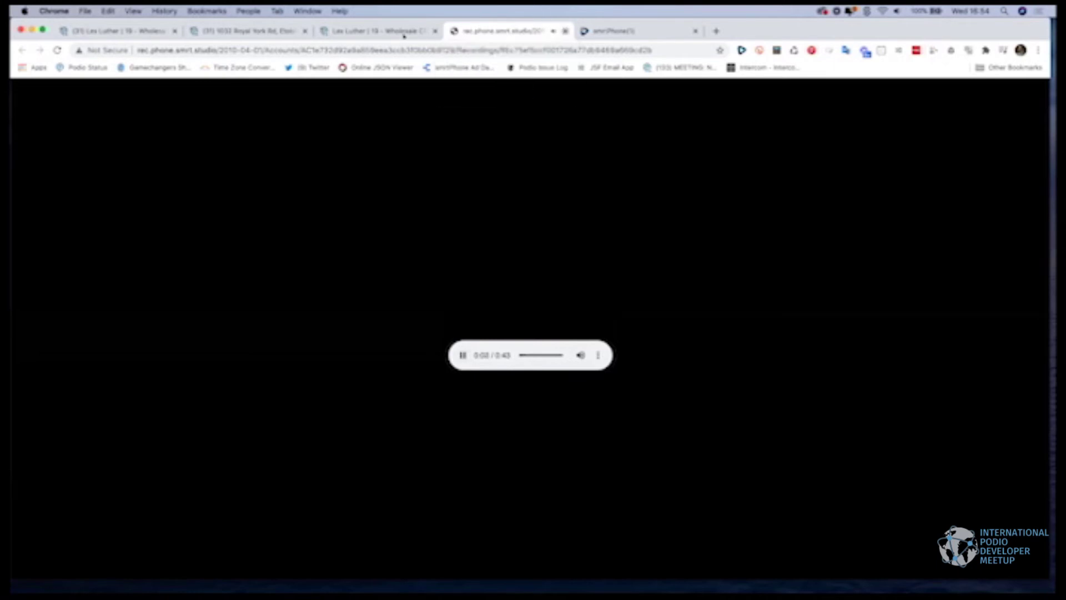
{"action": "left_click", "coordinate": [564, 30]}
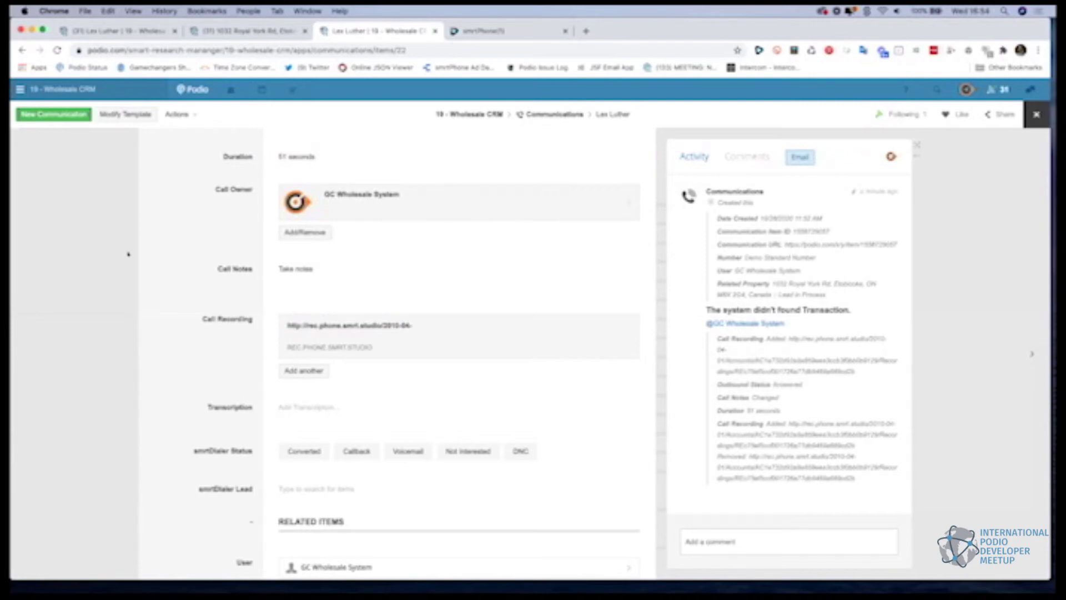
- Check the logged call in the property and contact records, and return to the Communications list
{"action": "left_click", "coordinate": [232, 27]}
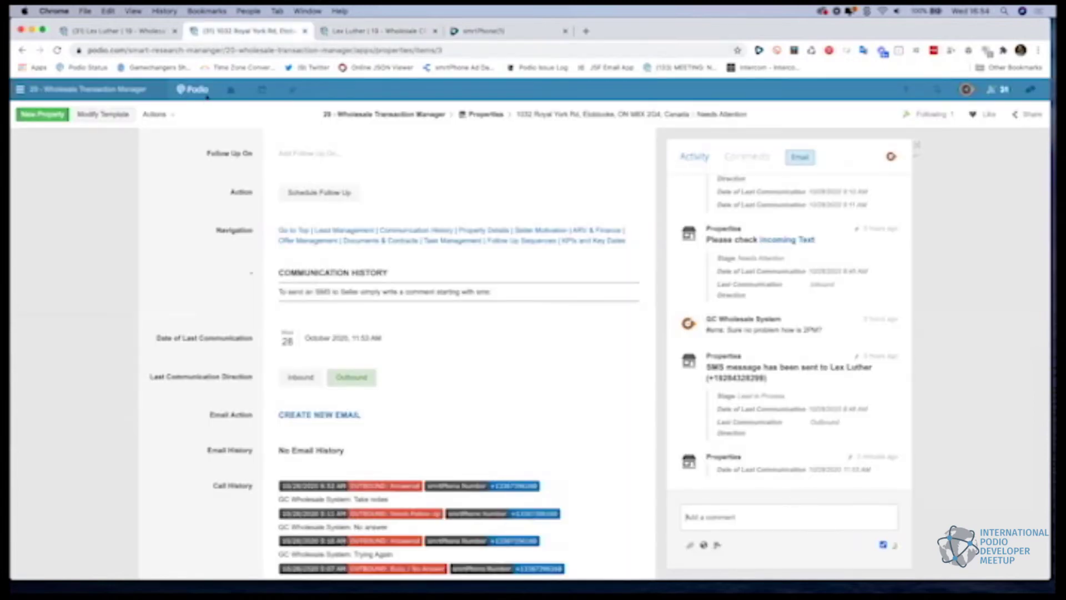
{"action": "scroll", "coordinate": [196, 209], "scroll_direction": "up", "scroll_amount": 3}
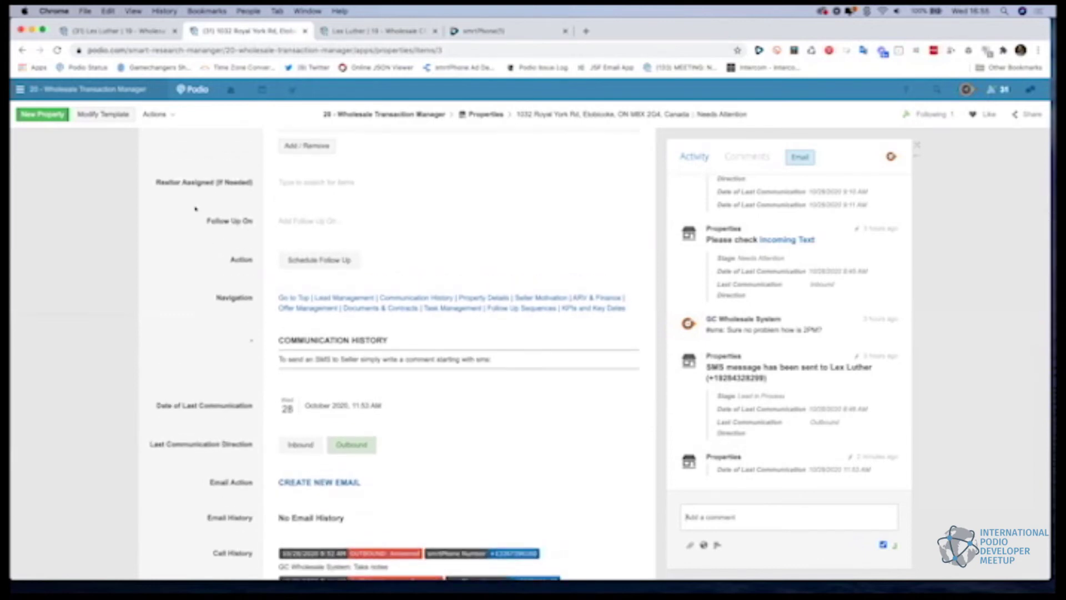
{"action": "left_click", "coordinate": [127, 28]}
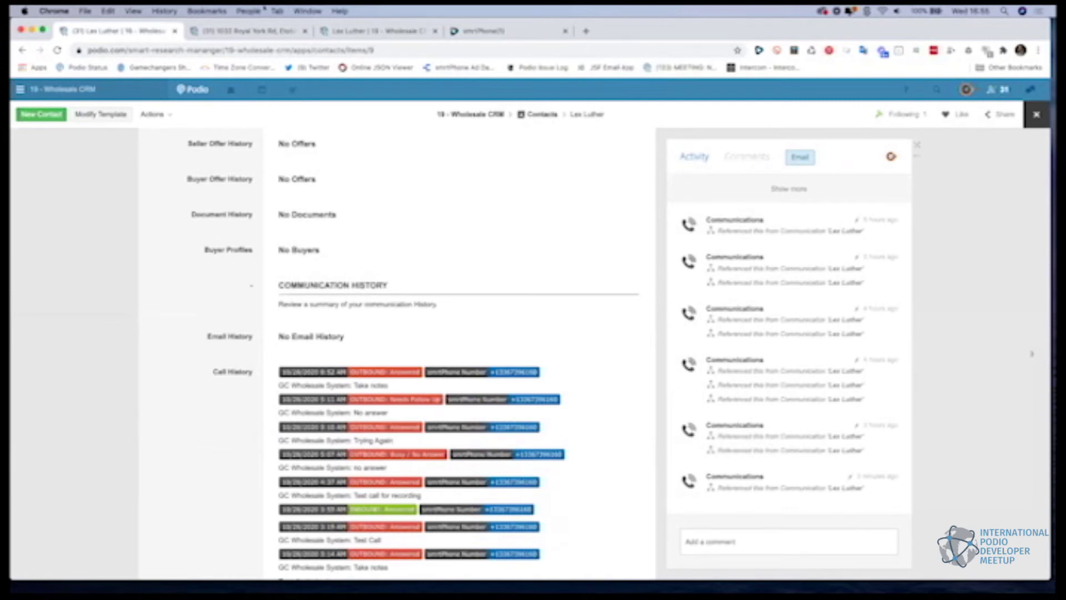
{"action": "left_click", "coordinate": [377, 31]}
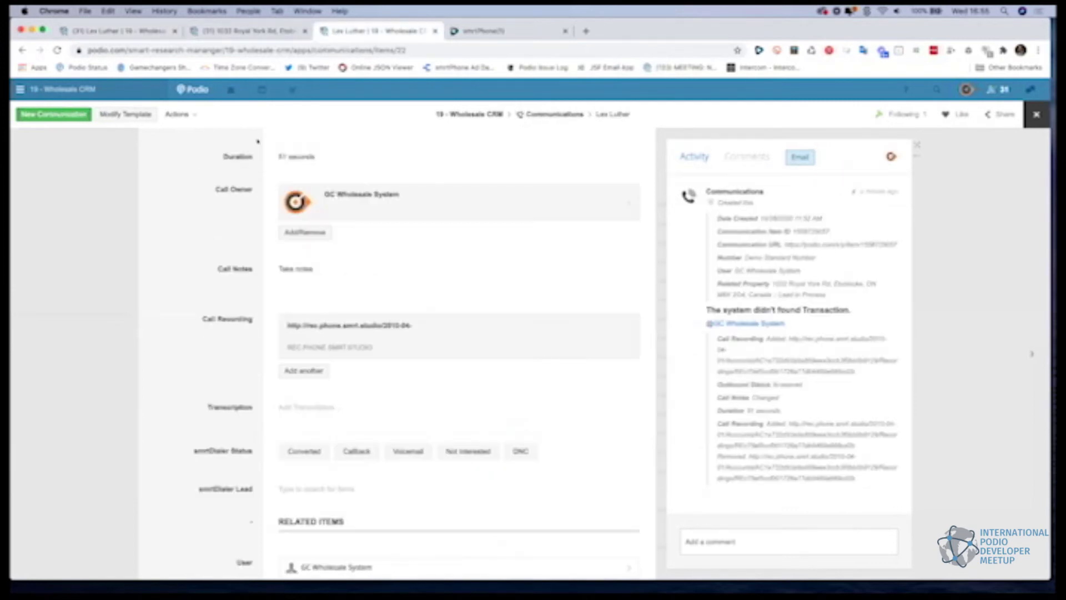
{"action": "left_click", "coordinate": [119, 167]}
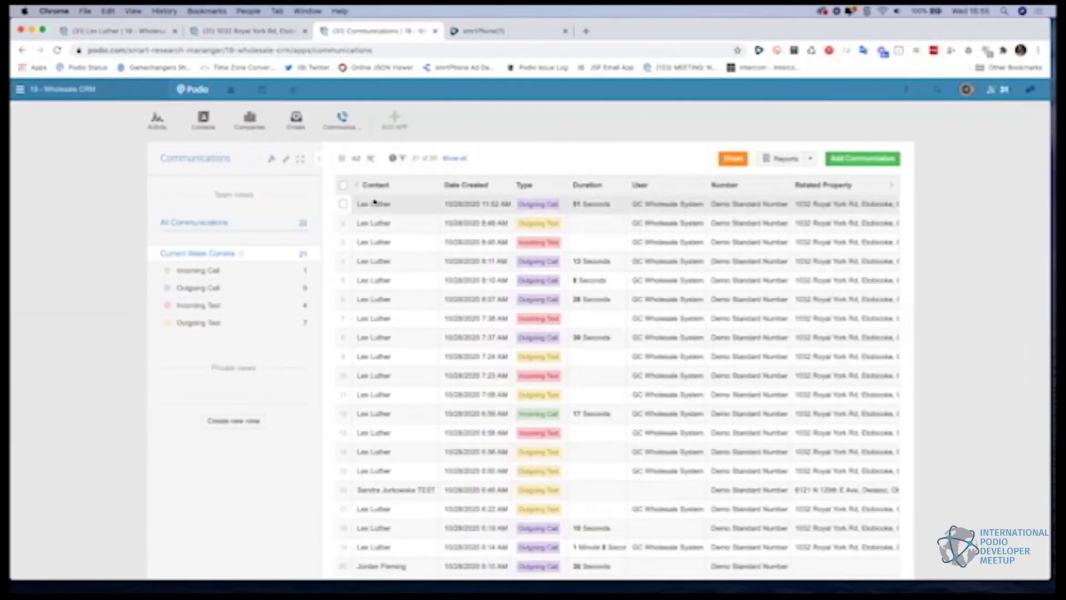
- Review the property record's headline with its logged communications count, primary seller, address and lead stage
{"action": "left_click", "coordinate": [268, 30]}
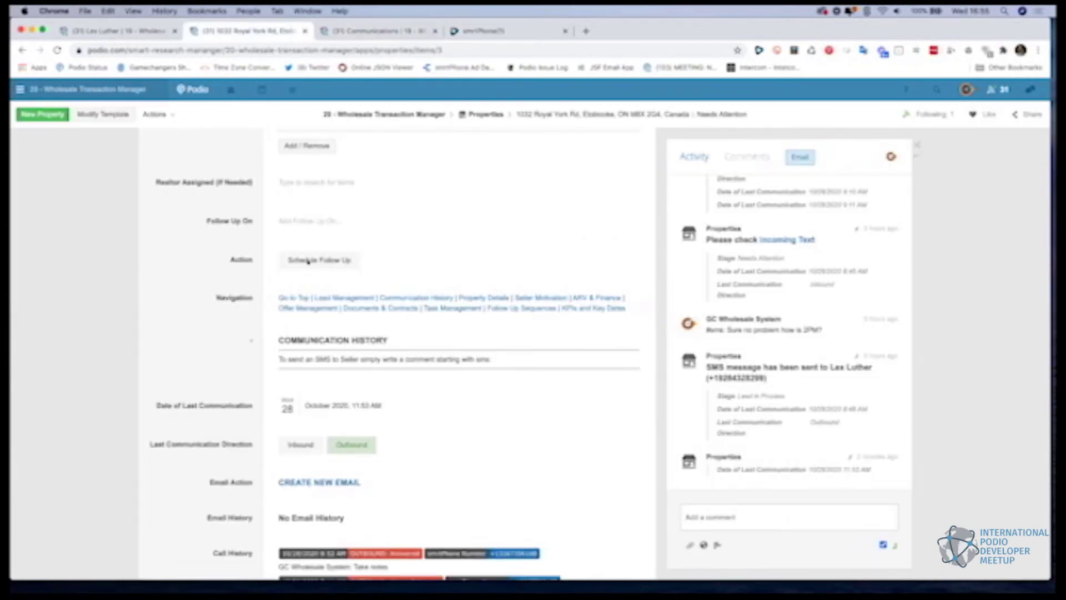
{"action": "scroll", "coordinate": [380, 204], "scroll_direction": "up", "scroll_amount": 10}
{"action": "left_click_drag", "start_coordinate": [399, 188], "coordinate": [425, 187]}
{"action": "scroll", "coordinate": [389, 231], "scroll_direction": "down", "scroll_amount": 5}
{"action": "scroll", "coordinate": [388, 231], "scroll_direction": "up", "scroll_amount": 5}
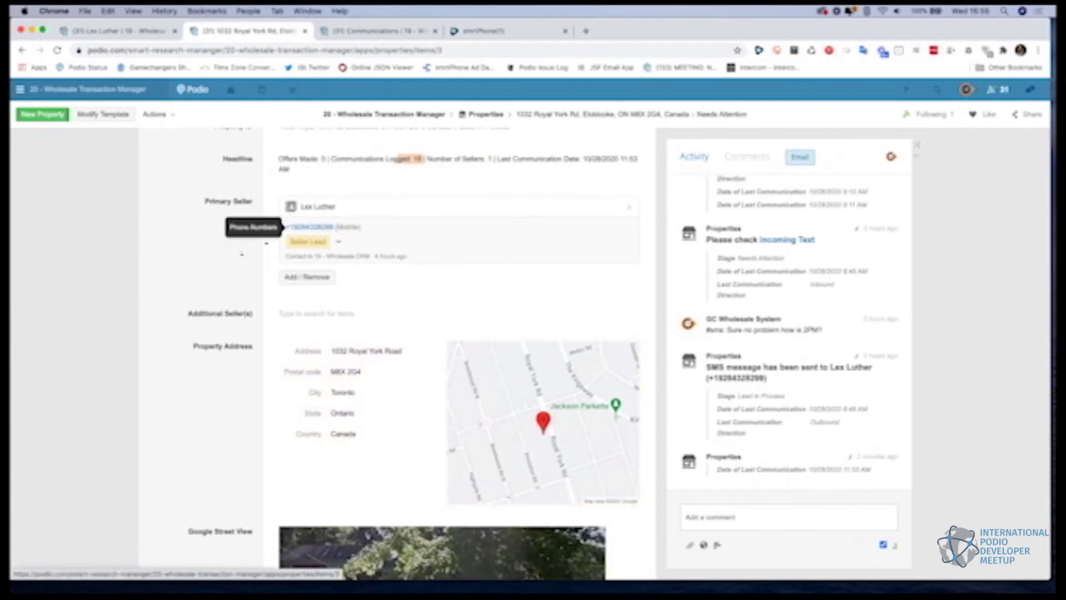
{"action": "scroll", "coordinate": [241, 255], "scroll_direction": "down", "scroll_amount": 4}
{"action": "scroll", "coordinate": [242, 254], "scroll_direction": "down", "scroll_amount": 7}
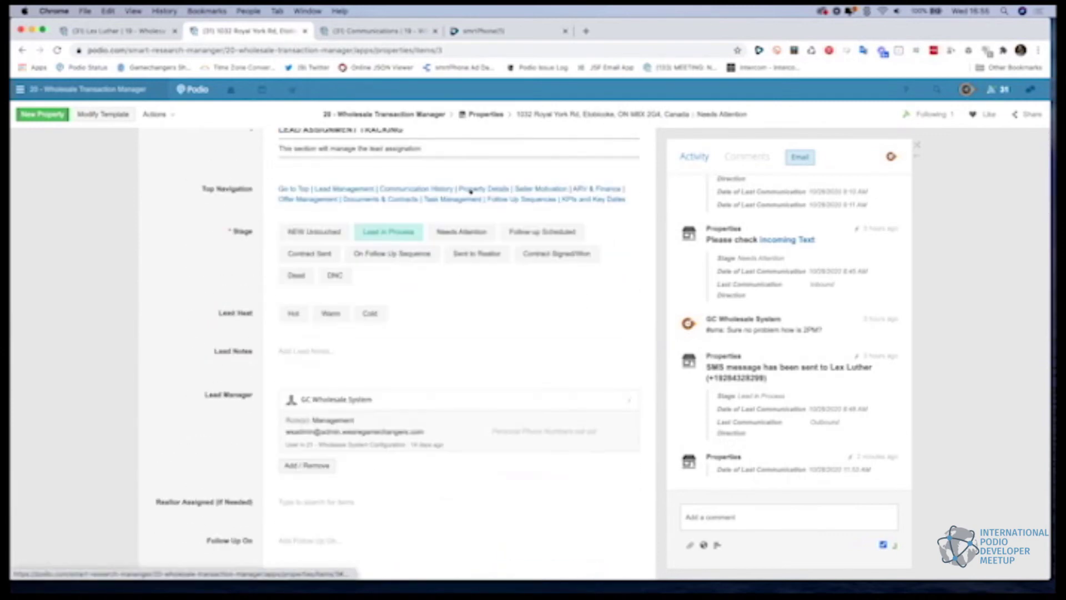
- Jump to the property's Communication History section and review its last communication date, direction, calls and texts
{"action": "left_click", "coordinate": [422, 189]}
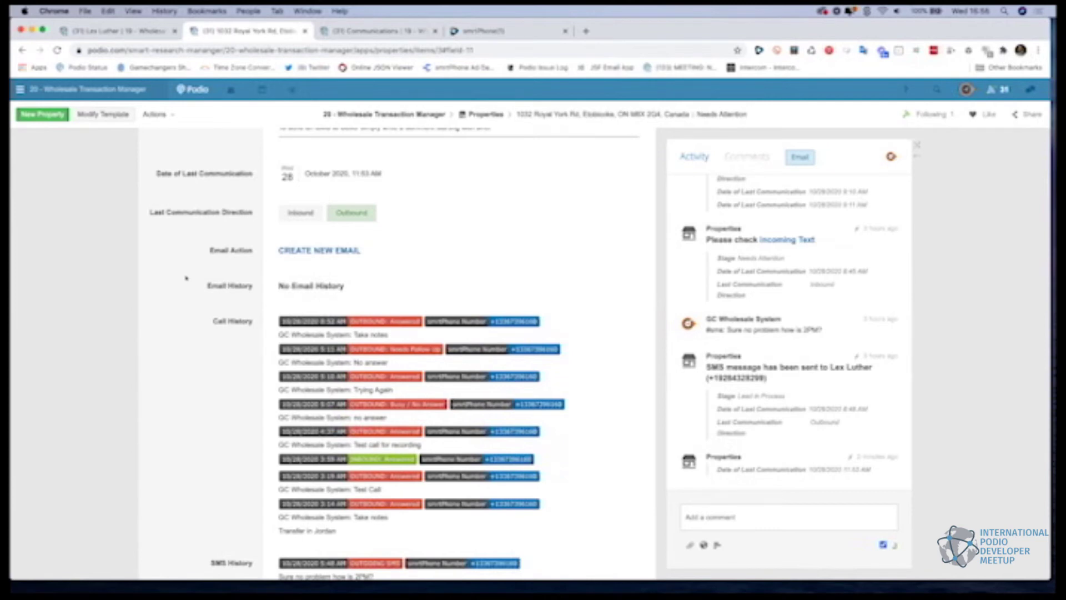
{"action": "scroll", "coordinate": [186, 277], "scroll_direction": "down", "scroll_amount": 2}
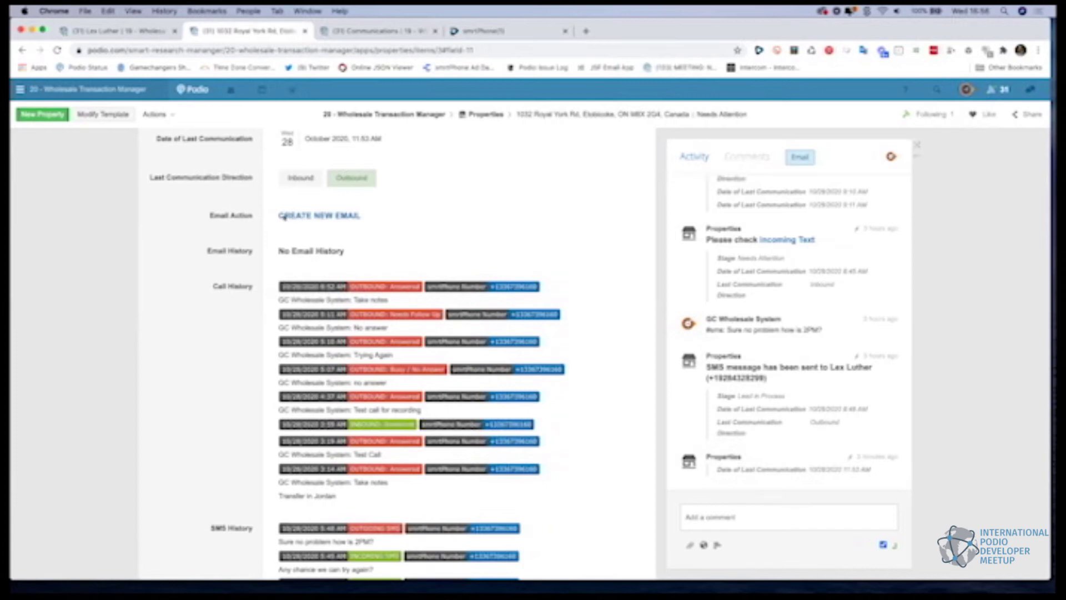
{"action": "scroll", "coordinate": [292, 200], "scroll_direction": "up", "scroll_amount": 1}
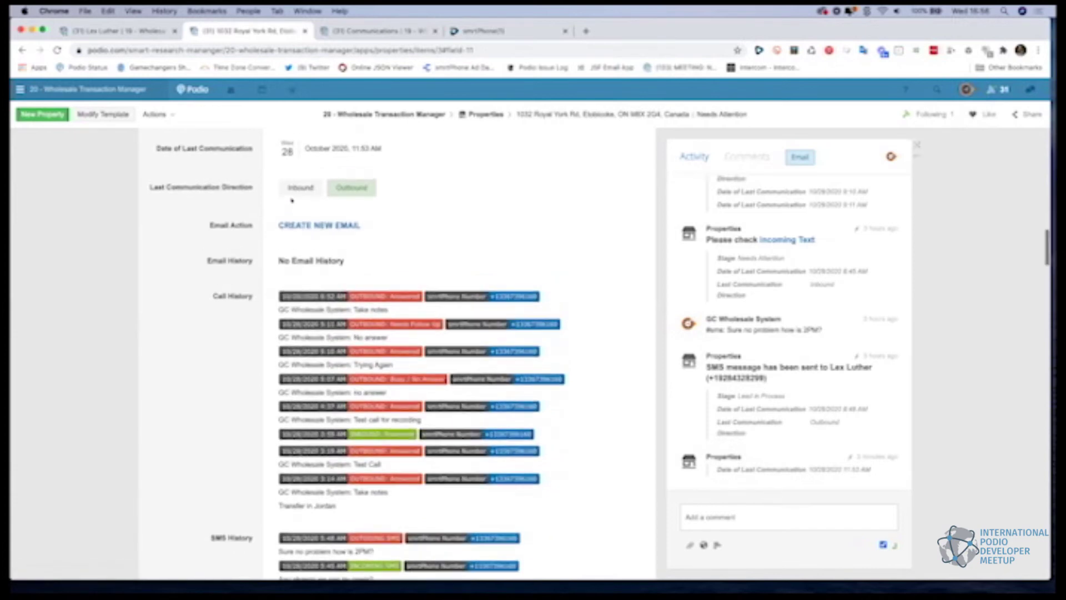
{"action": "scroll", "coordinate": [261, 200], "scroll_direction": "down", "scroll_amount": 1}
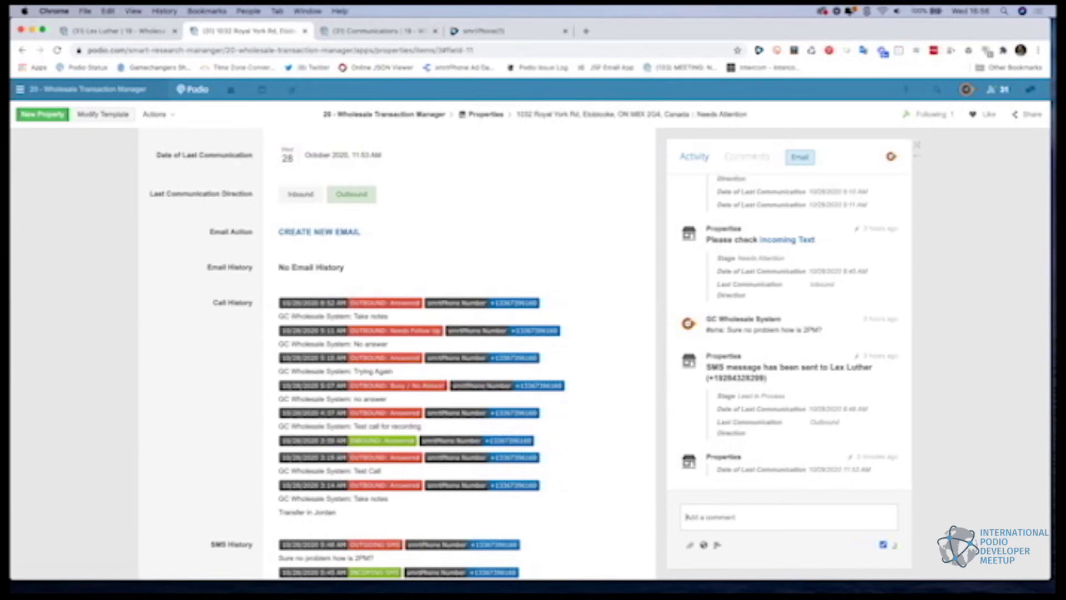
- Text the seller from the property record by posting the comment "#sms: Hey are you free to call?"
{"action": "key", "text": "ctrl+Tab"}
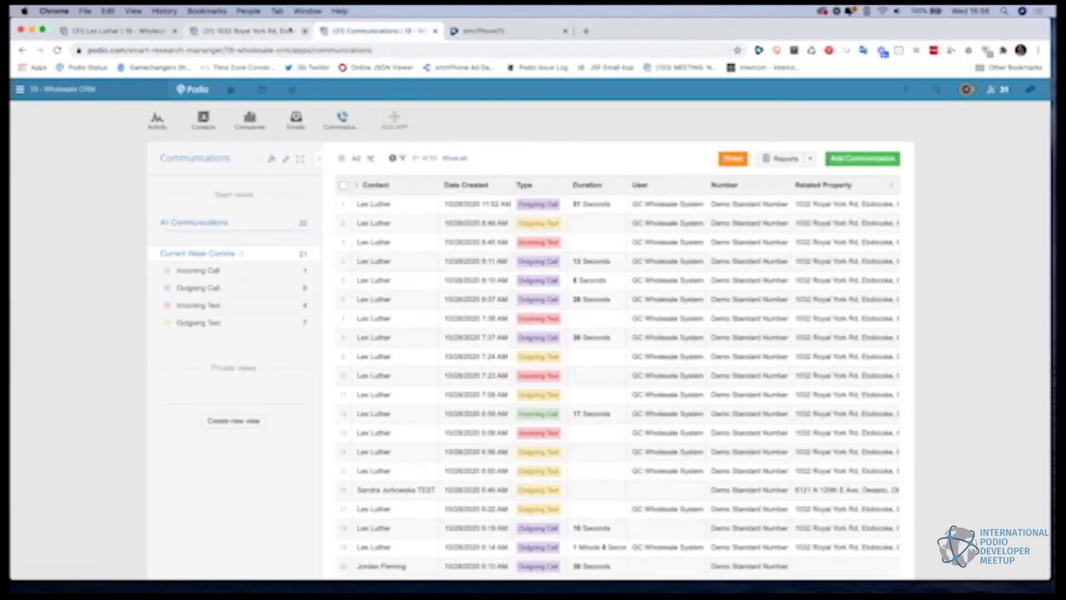
{"action": "left_click", "coordinate": [290, 31]}
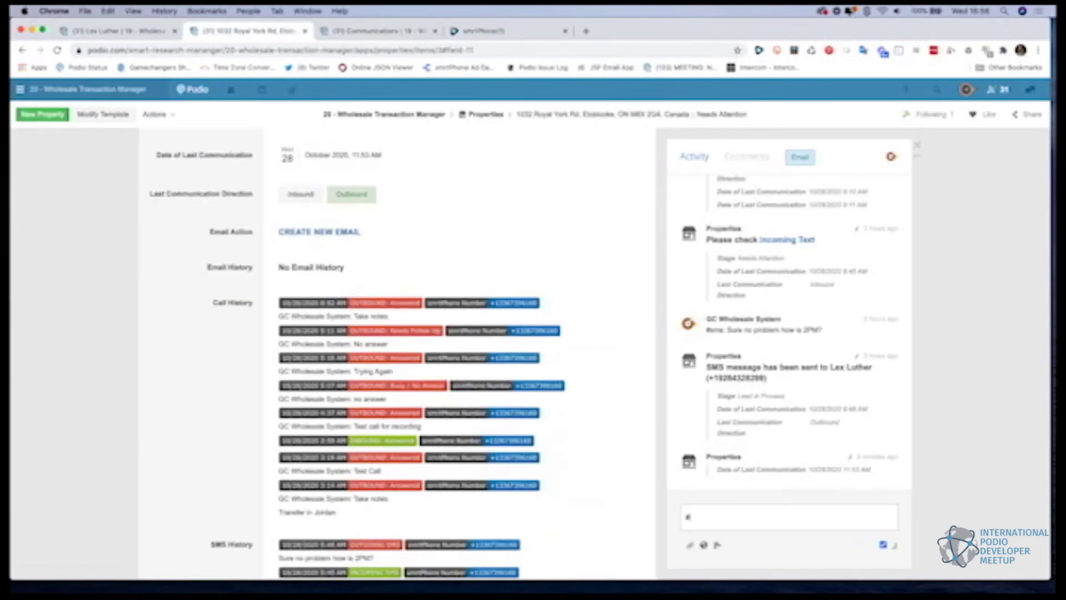
{"action": "type", "text": "oms"}
{"action": "type", "text": "Hey are you"}
{"action": "type", "text": " free to call?"}
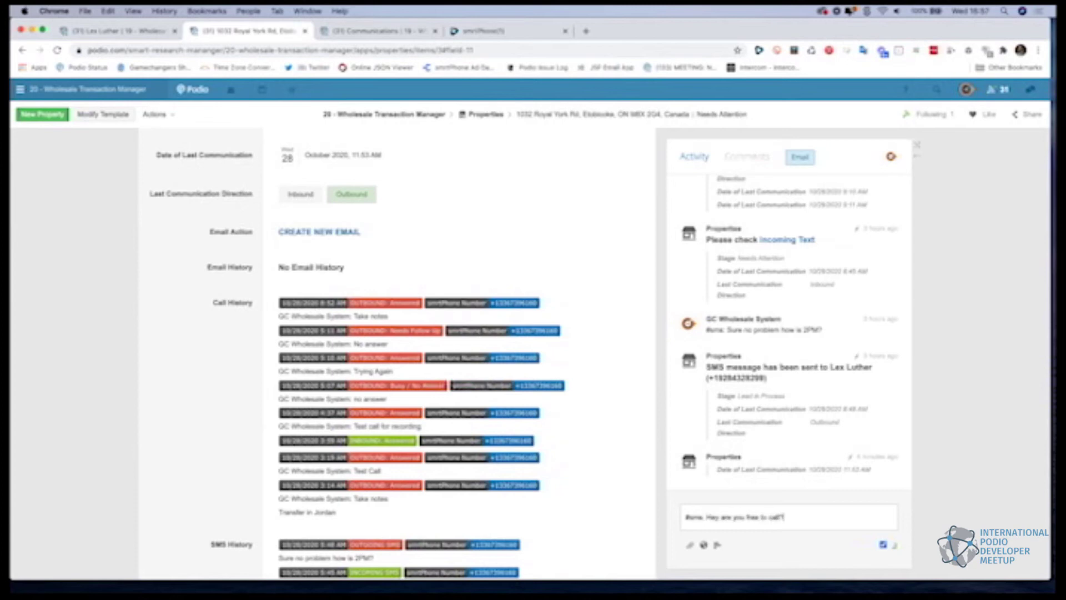
{"action": "key", "text": "Return"}
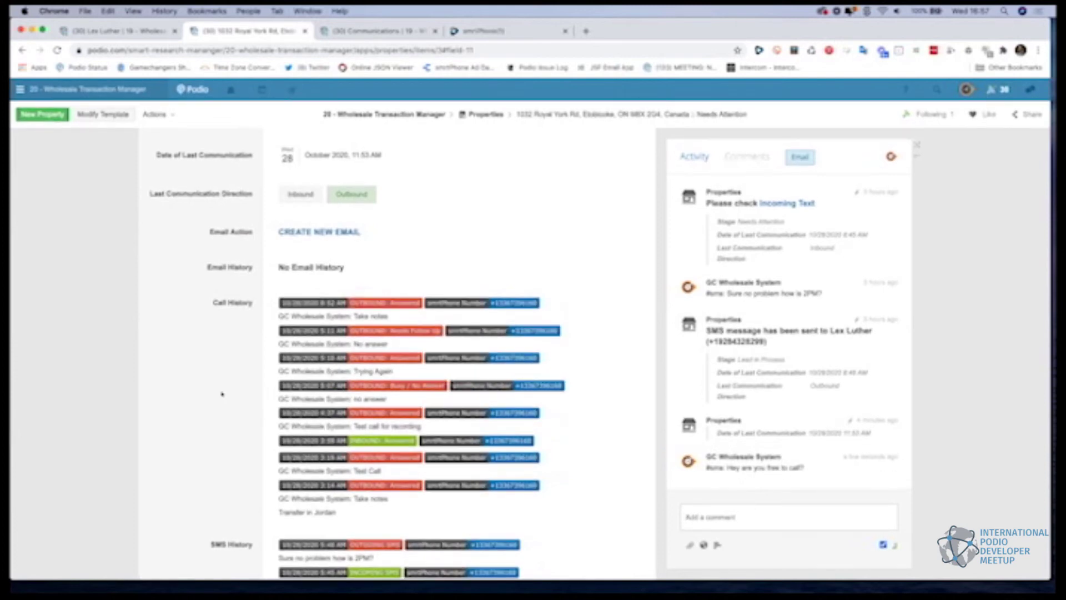
- Check the property's activity stream and SMS History for the sent text message
{"action": "scroll", "coordinate": [222, 395], "scroll_direction": "down", "scroll_amount": 2}
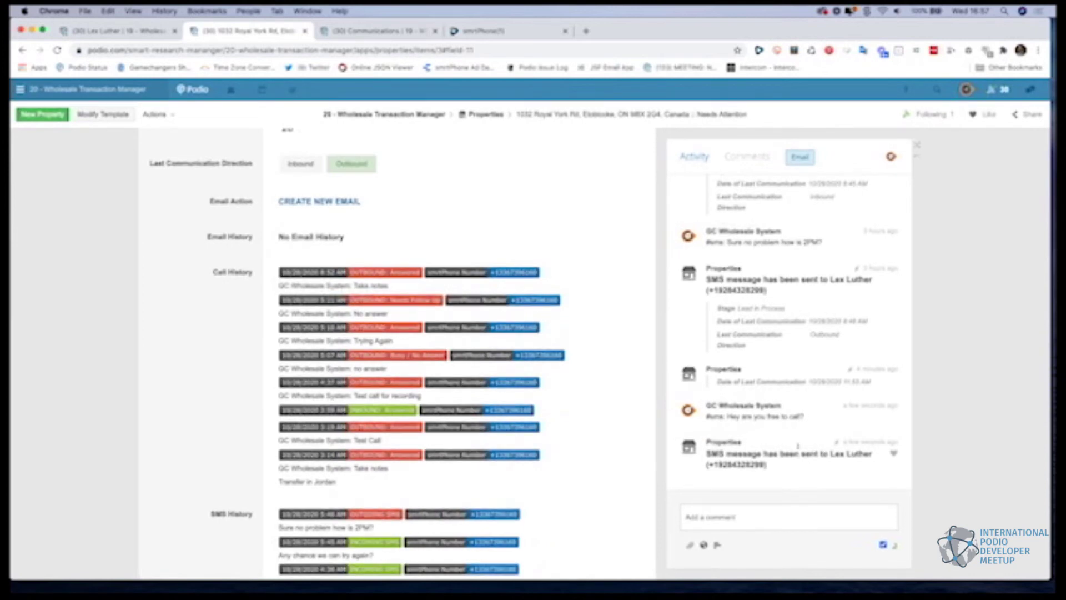
{"action": "scroll", "coordinate": [594, 489], "scroll_direction": "down", "scroll_amount": 2}
{"action": "scroll", "coordinate": [595, 490], "scroll_direction": "down", "scroll_amount": 4}
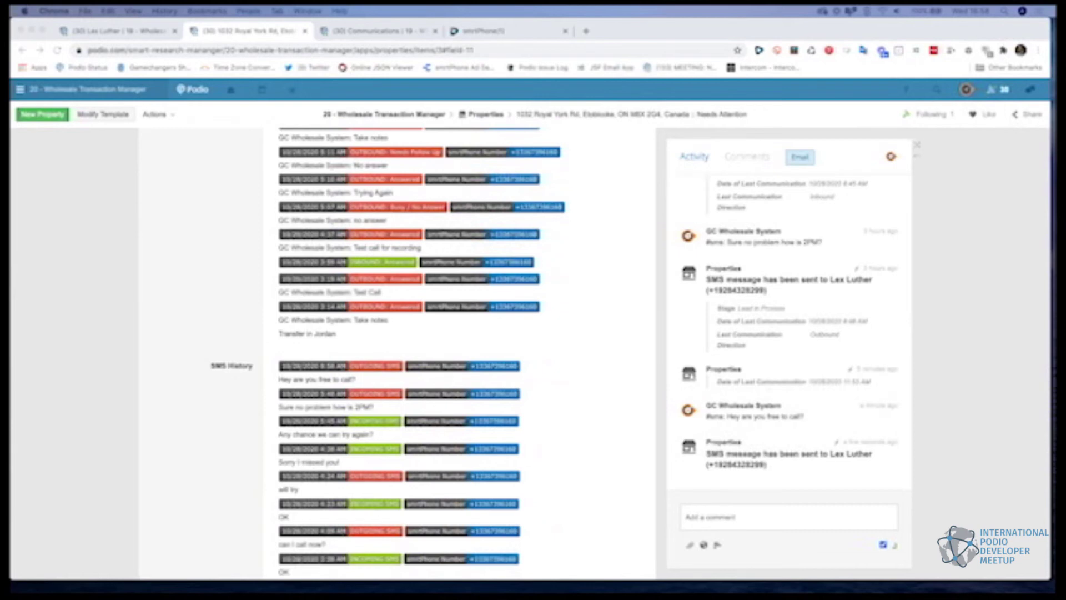
{"action": "scroll", "coordinate": [117, 429], "scroll_direction": "up", "scroll_amount": 3}
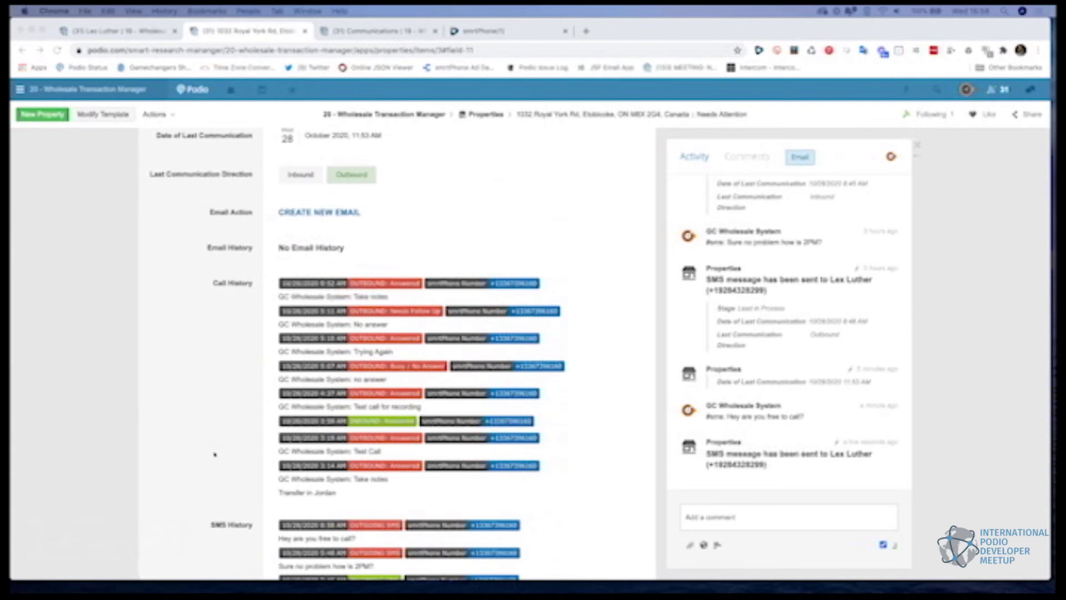
- Check the Current Week Comms view and the property's activity and SMS History for the seller's reply
{"action": "left_click", "coordinate": [378, 30]}
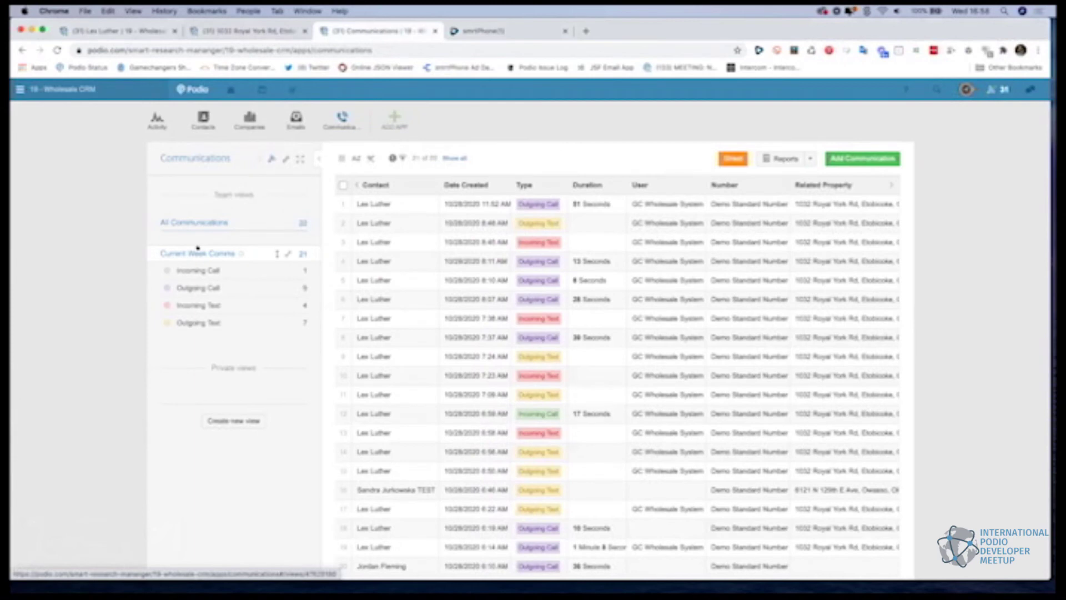
{"action": "left_click", "coordinate": [198, 248]}
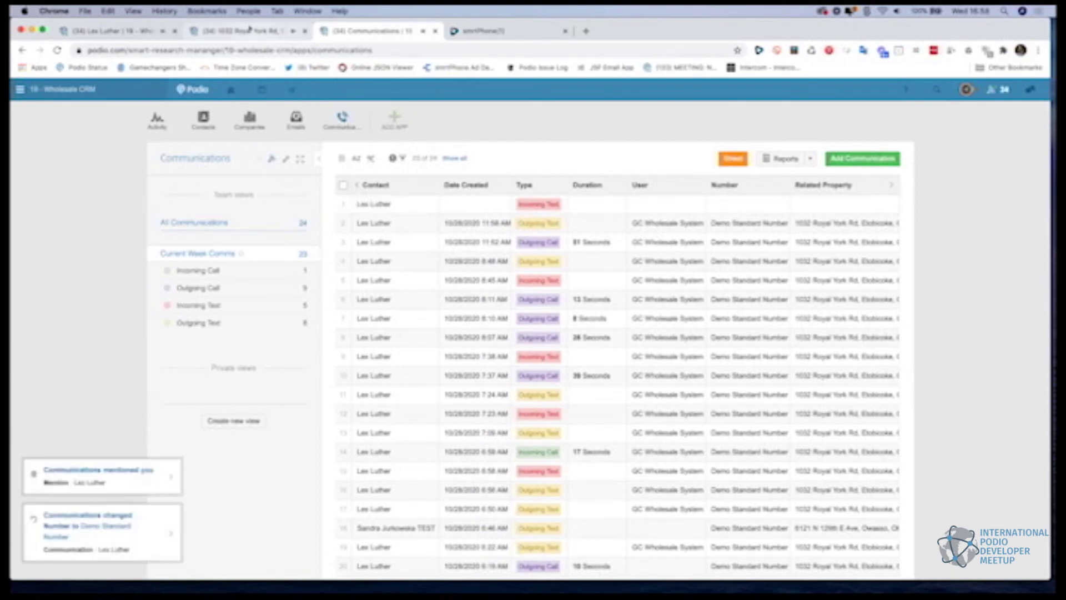
{"action": "left_click", "coordinate": [249, 30]}
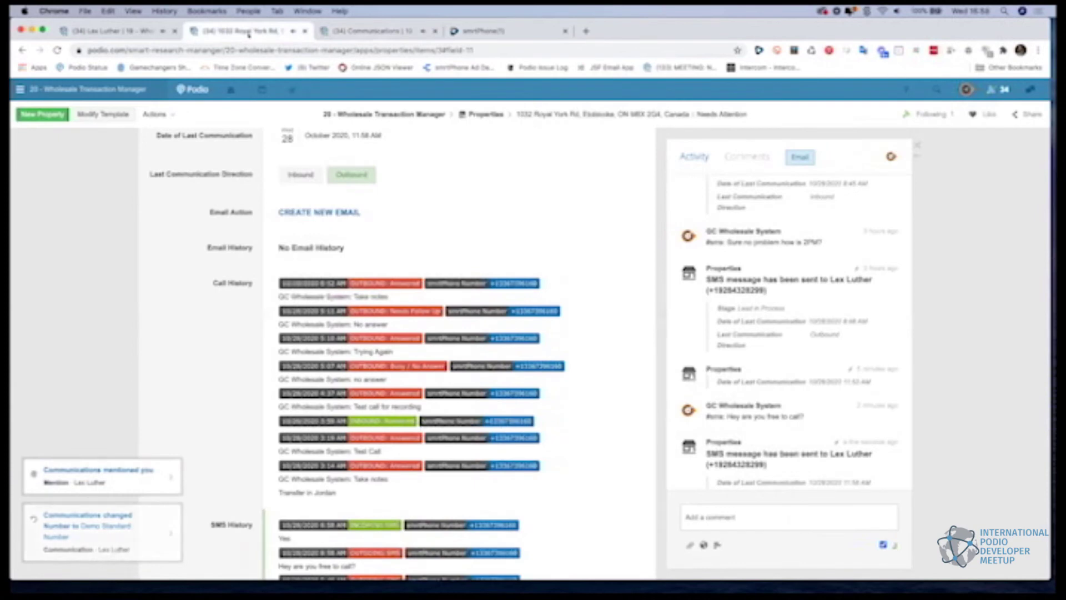
{"action": "scroll", "coordinate": [798, 376], "scroll_direction": "down", "scroll_amount": 1}
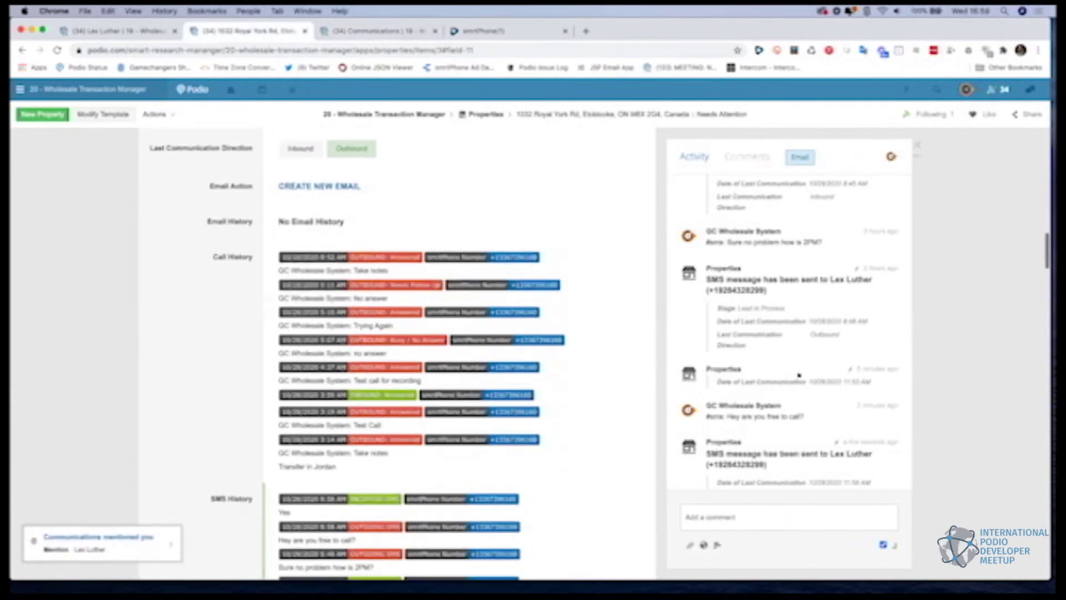
{"action": "scroll", "coordinate": [798, 375], "scroll_direction": "down", "scroll_amount": 1}
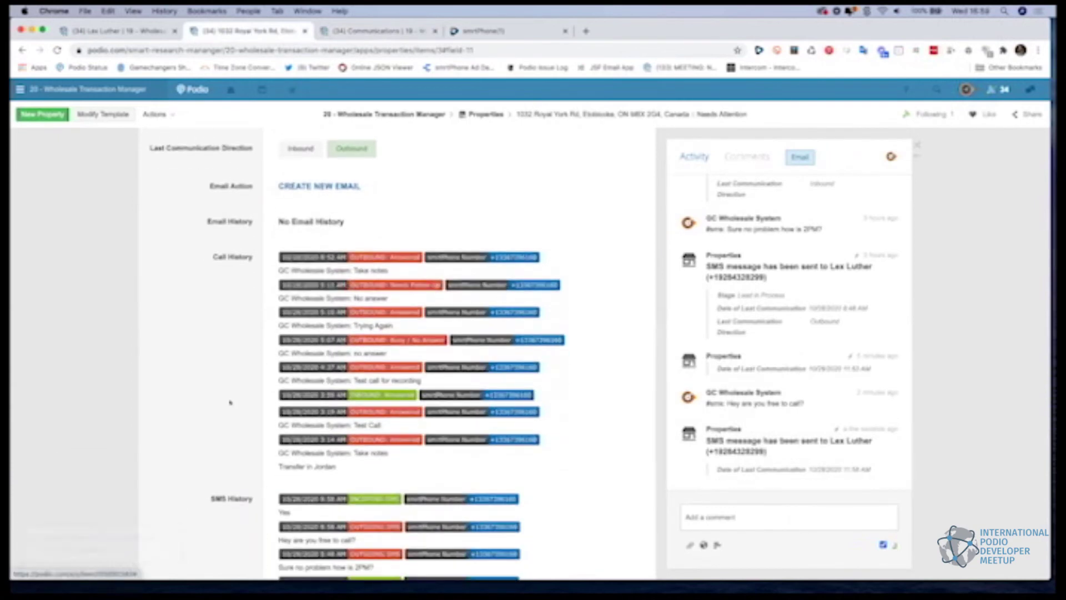
{"action": "scroll", "coordinate": [309, 447], "scroll_direction": "down", "scroll_amount": 2}
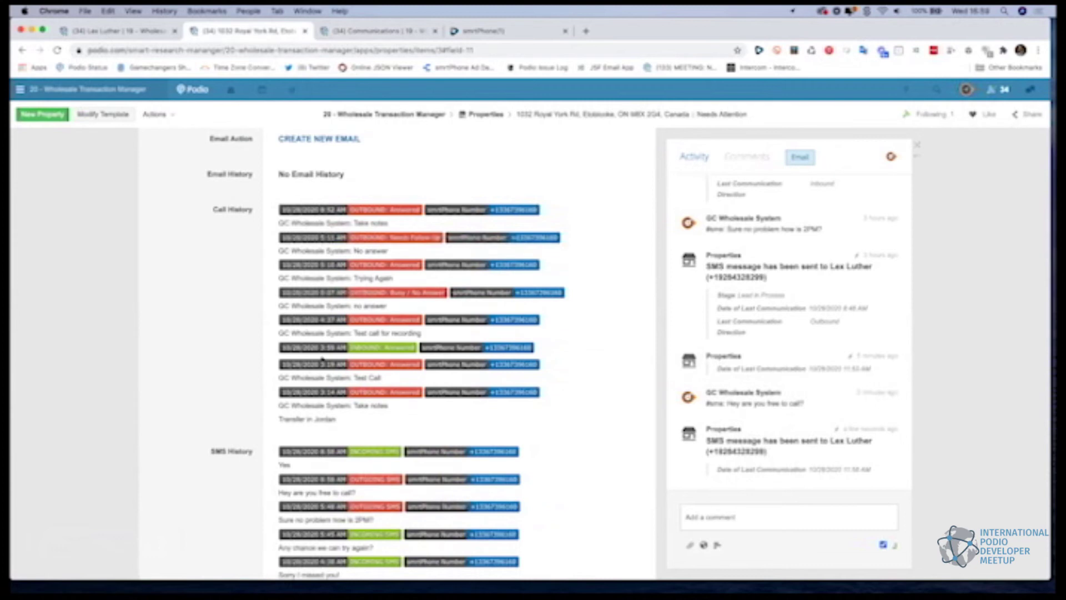
{"action": "scroll", "coordinate": [245, 340], "scroll_direction": "up", "scroll_amount": 2}
- Reload the property record's page to refresh its data
{"action": "key", "text": "super+r"}
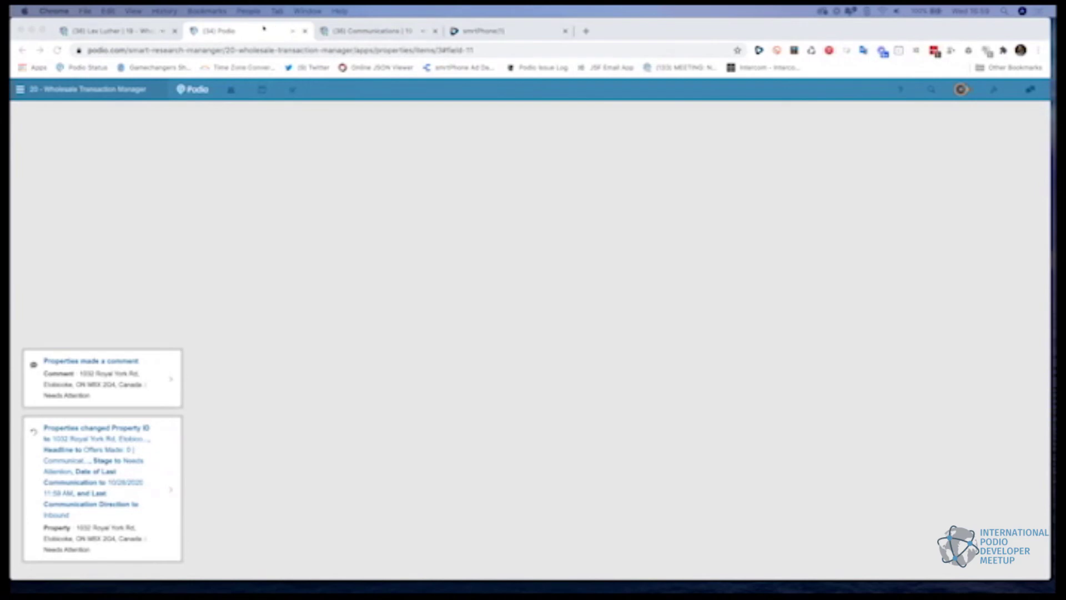
{"action": "left_click", "coordinate": [89, 101]}
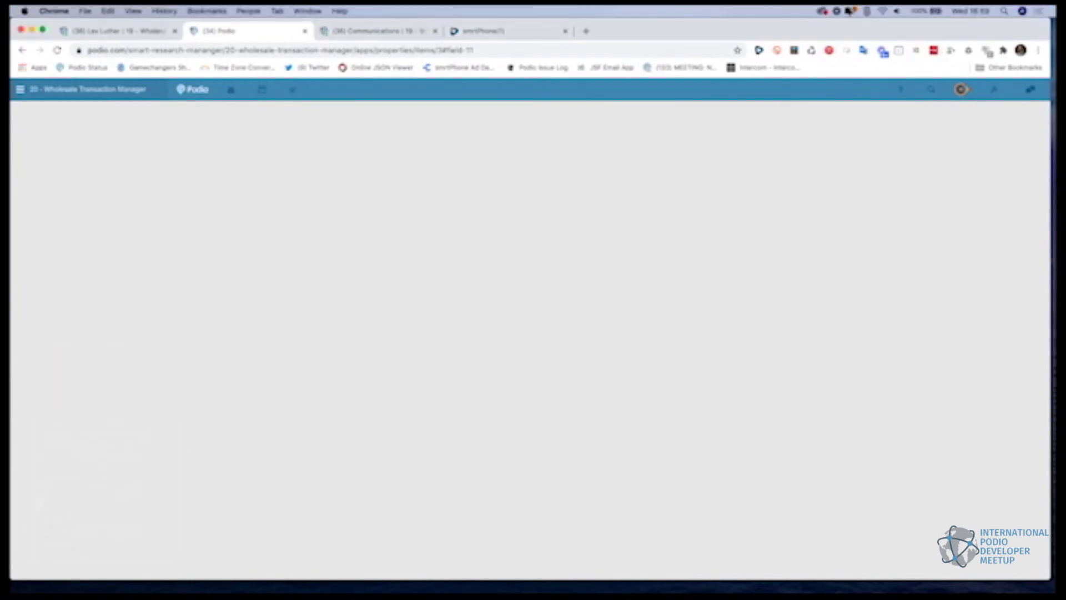
{"action": "key", "text": "super+r"}
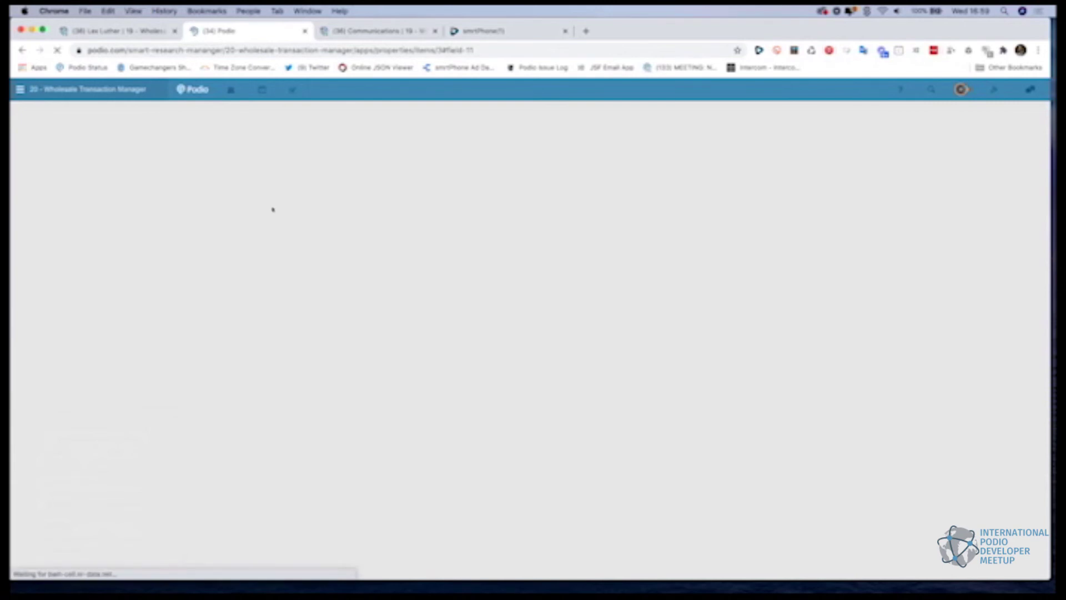
{"action": "left_click", "coordinate": [308, 45]}
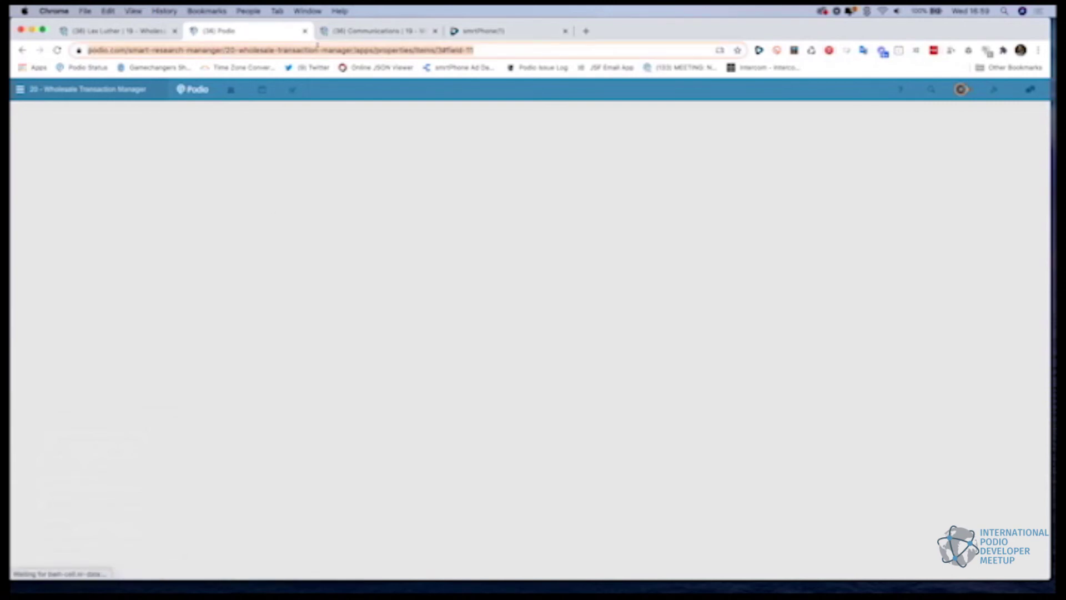
{"action": "left_click", "coordinate": [431, 47]}
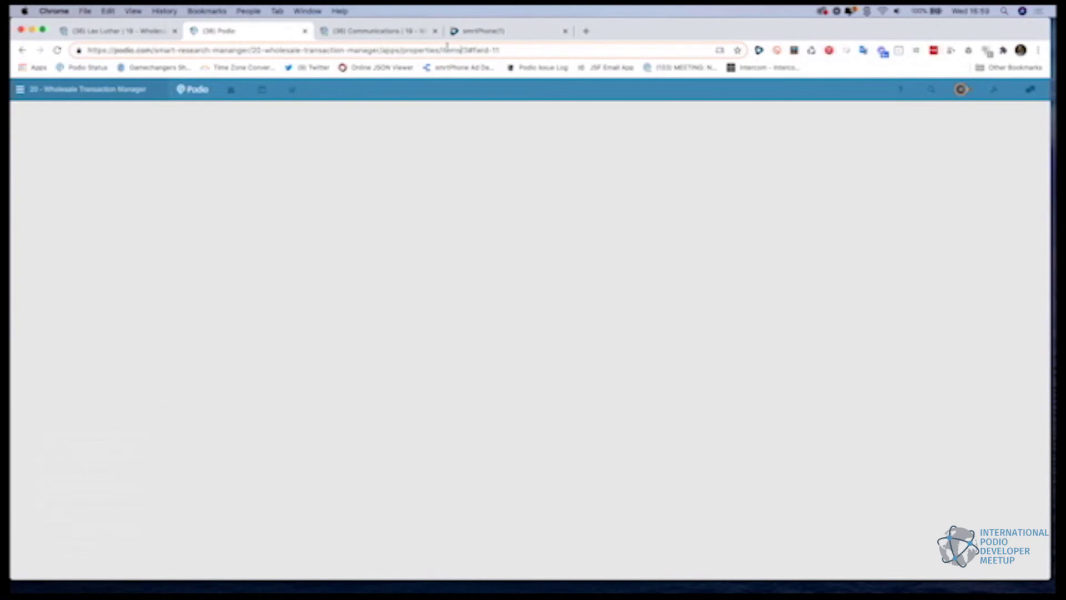
- Open the newest incoming text's record from the Communications list and examine its type, status and owner fields
{"action": "left_click", "coordinate": [354, 31]}
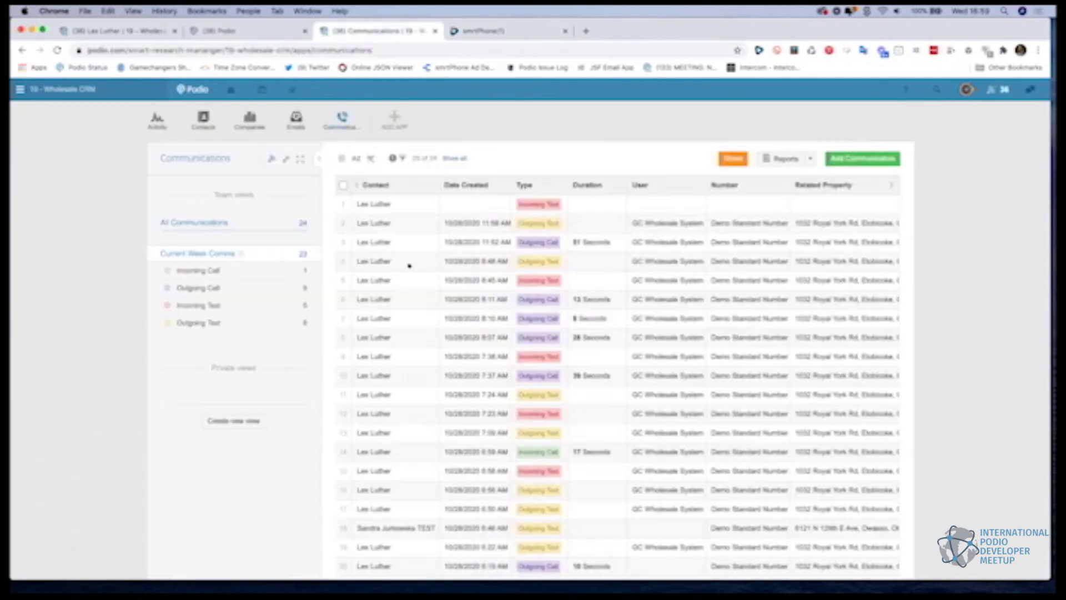
{"action": "left_click", "coordinate": [406, 202]}
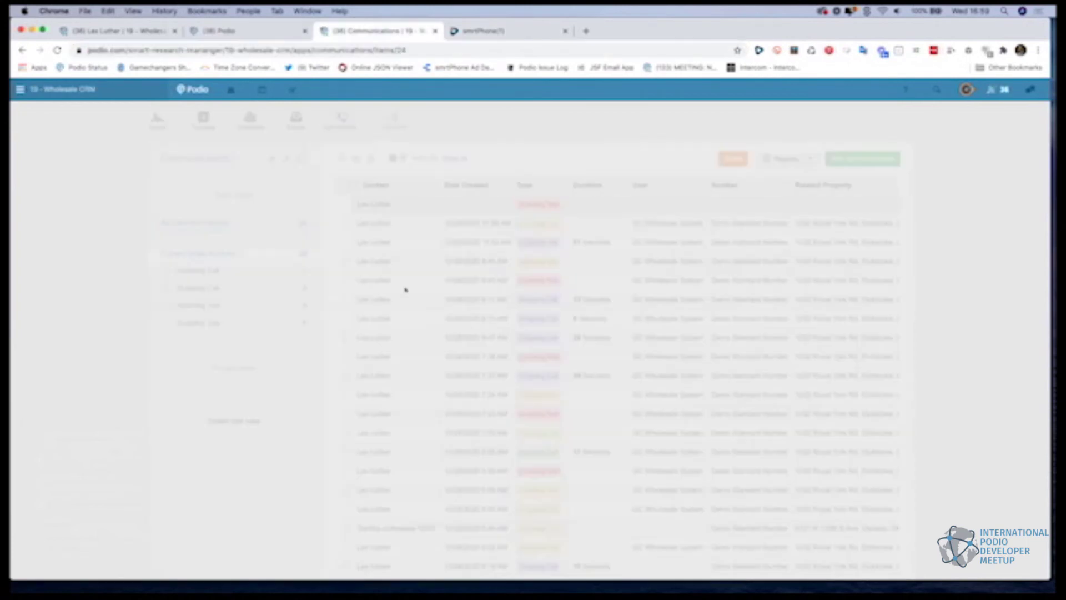
{"action": "scroll", "coordinate": [424, 366], "scroll_direction": "down", "scroll_amount": 12}
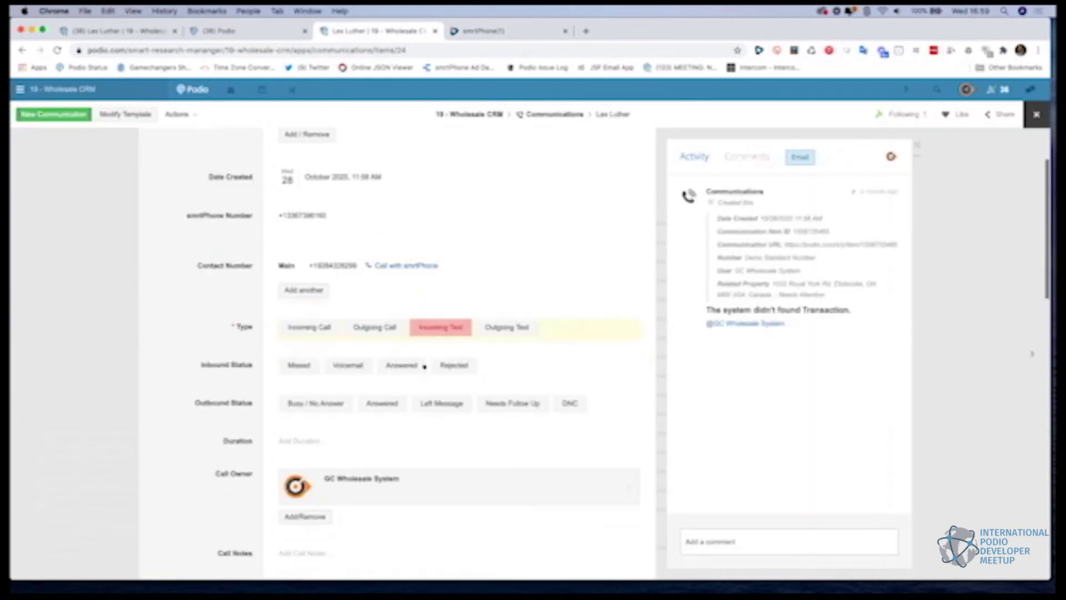
- Open the related property from the incoming text's record and examine its Communication History section, including the call and SMS entries
{"action": "scroll", "coordinate": [424, 367], "scroll_direction": "down", "scroll_amount": 3}
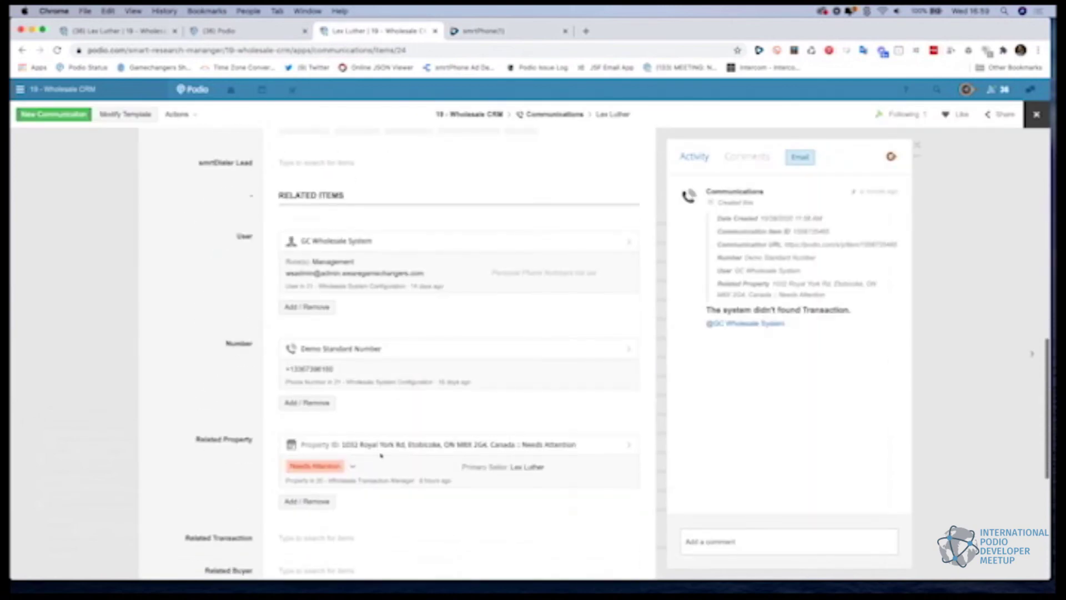
{"action": "left_click", "coordinate": [289, 443]}
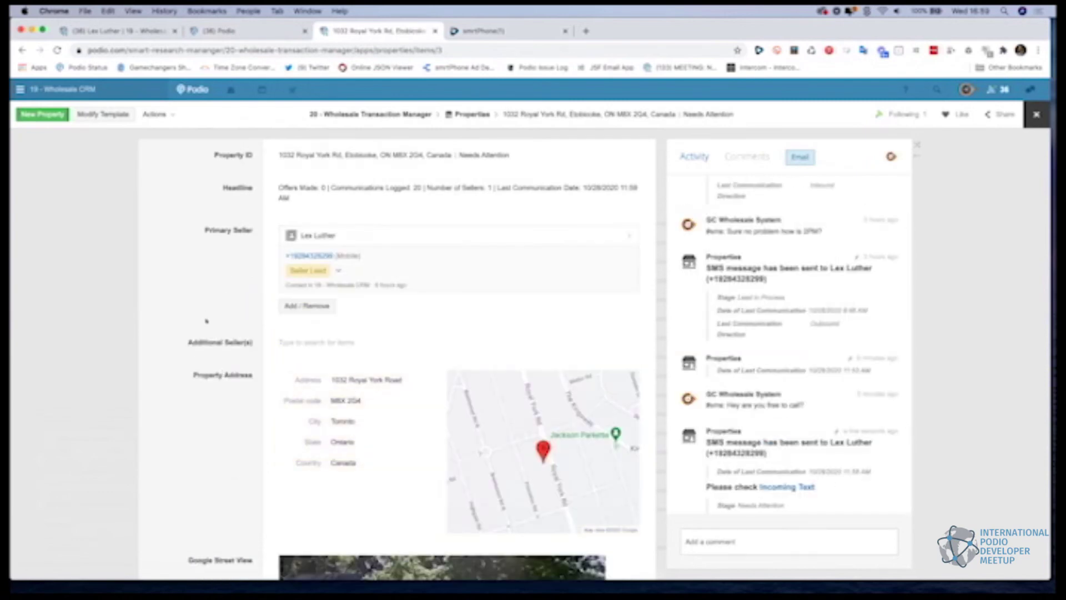
{"action": "scroll", "coordinate": [203, 314], "scroll_direction": "down", "scroll_amount": 3}
{"action": "scroll", "coordinate": [205, 321], "scroll_direction": "down", "scroll_amount": 10}
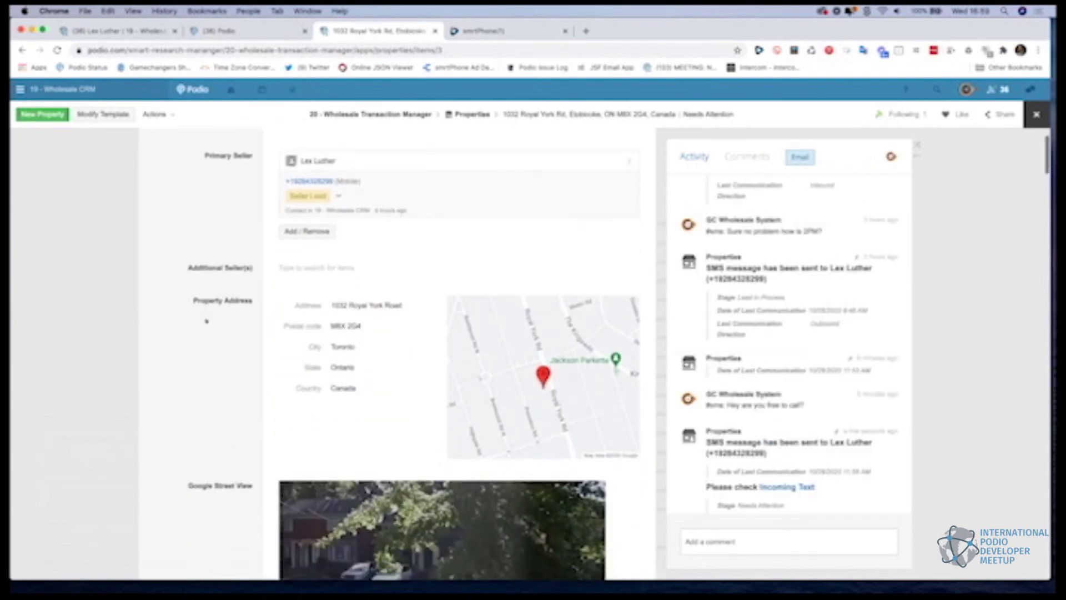
{"action": "scroll", "coordinate": [206, 321], "scroll_direction": "down", "scroll_amount": 6}
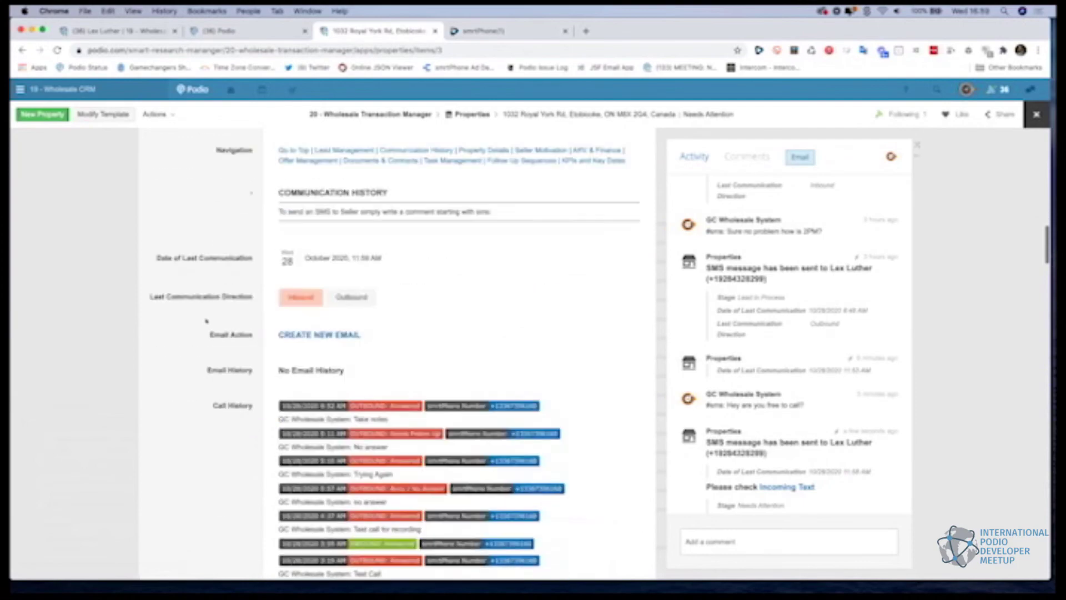
{"action": "scroll", "coordinate": [206, 321], "scroll_direction": "down", "scroll_amount": 5}
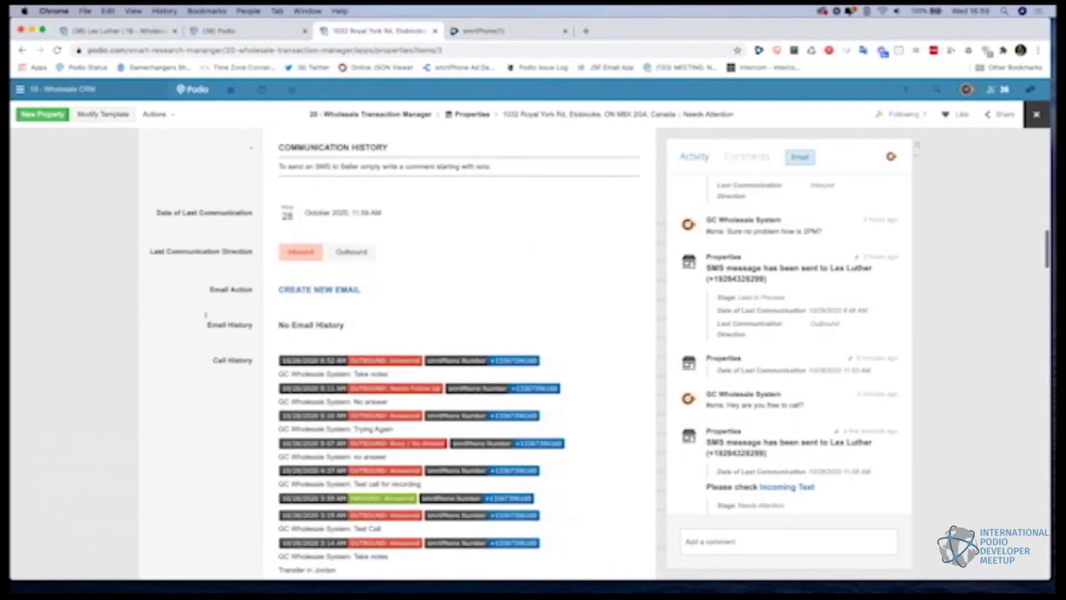
{"action": "scroll", "coordinate": [206, 321], "scroll_direction": "up", "scroll_amount": 5}
{"action": "scroll", "coordinate": [264, 237], "scroll_direction": "down", "scroll_amount": 4}
{"action": "scroll", "coordinate": [264, 237], "scroll_direction": "up", "scroll_amount": 1}
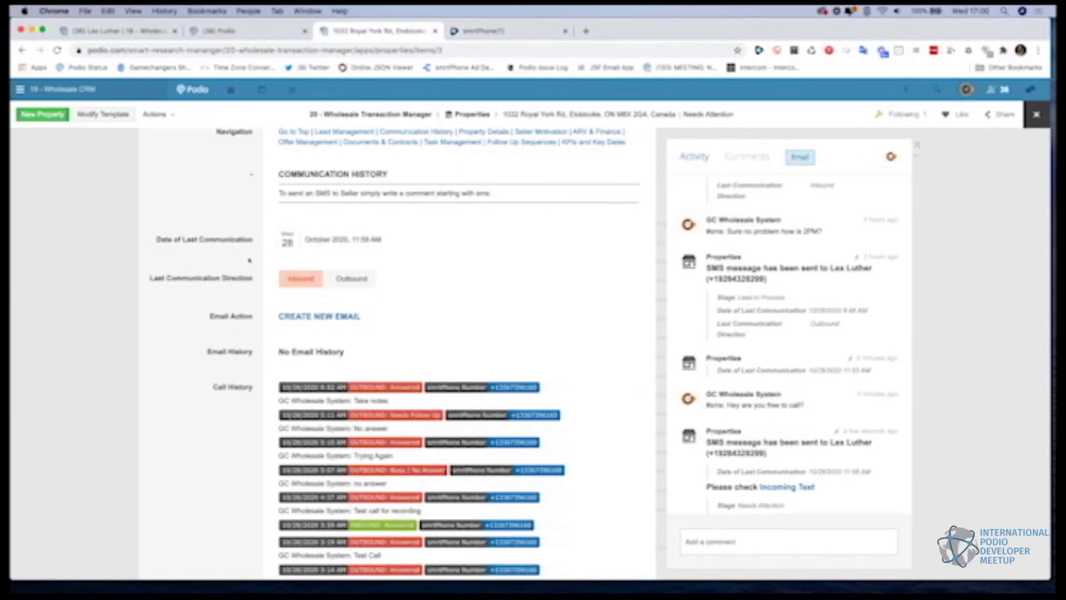
{"action": "scroll", "coordinate": [275, 444], "scroll_direction": "down", "scroll_amount": 5}
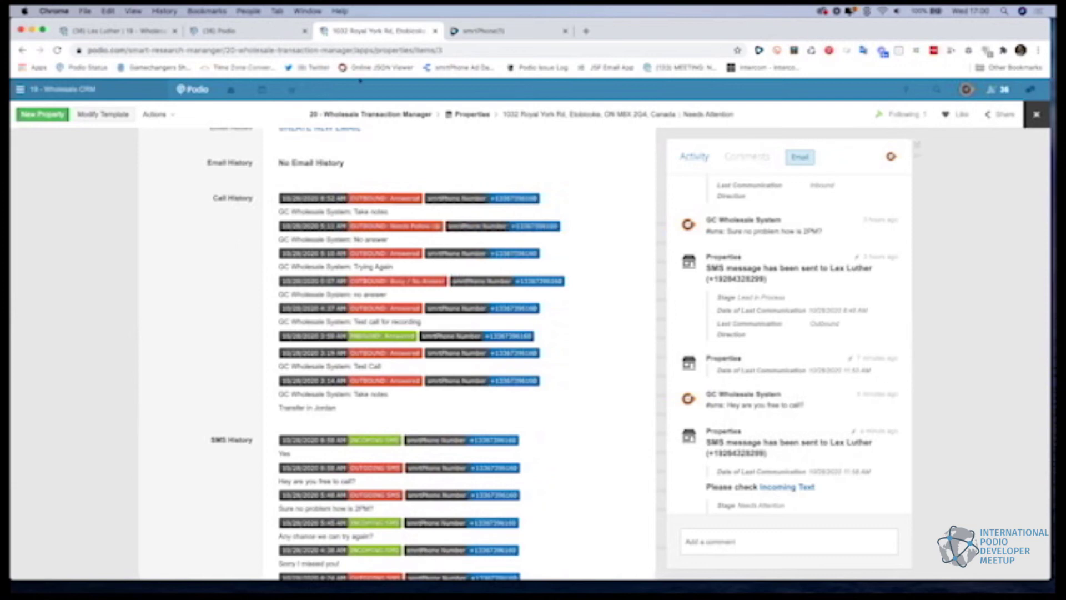
- Switch to smrtPhone, examine the smrtDialer's new campaign form and its callback recording options, and leave it without saving
{"action": "left_click", "coordinate": [481, 29]}
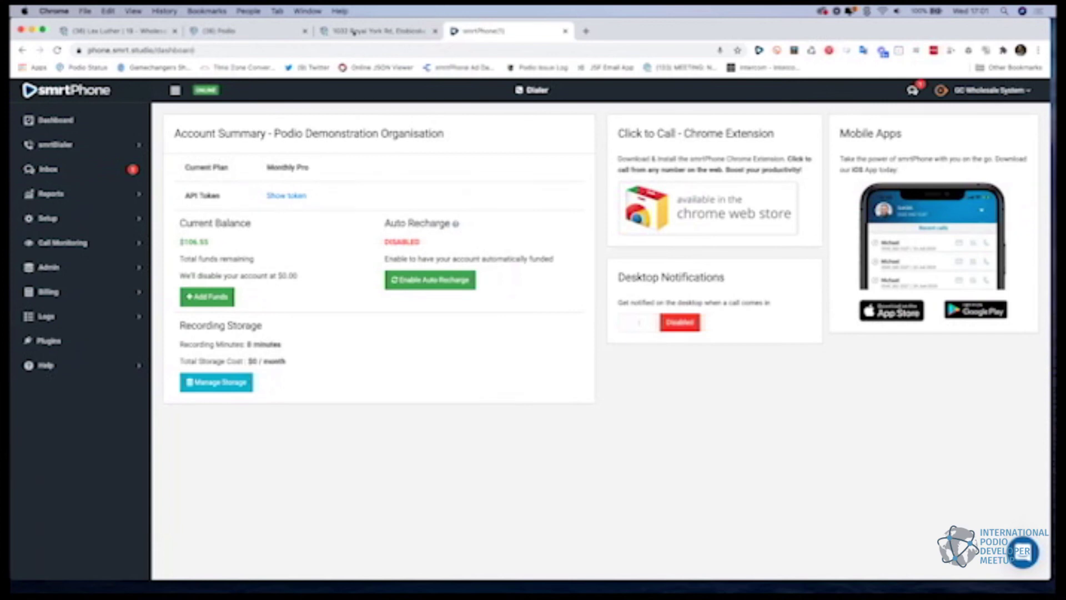
{"action": "left_click", "coordinate": [96, 144]}
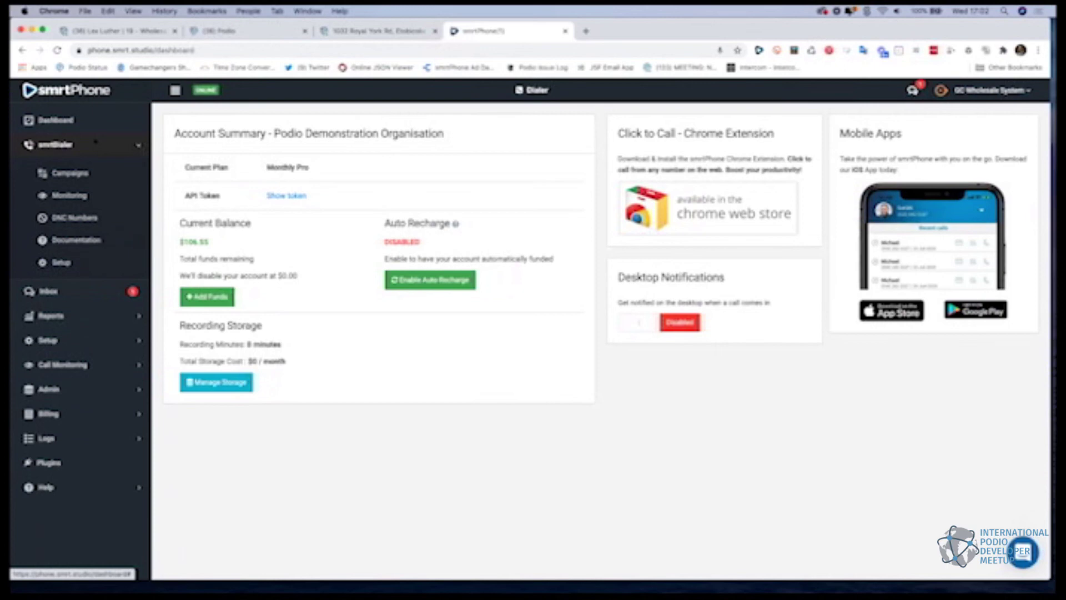
{"action": "left_click", "coordinate": [68, 167]}
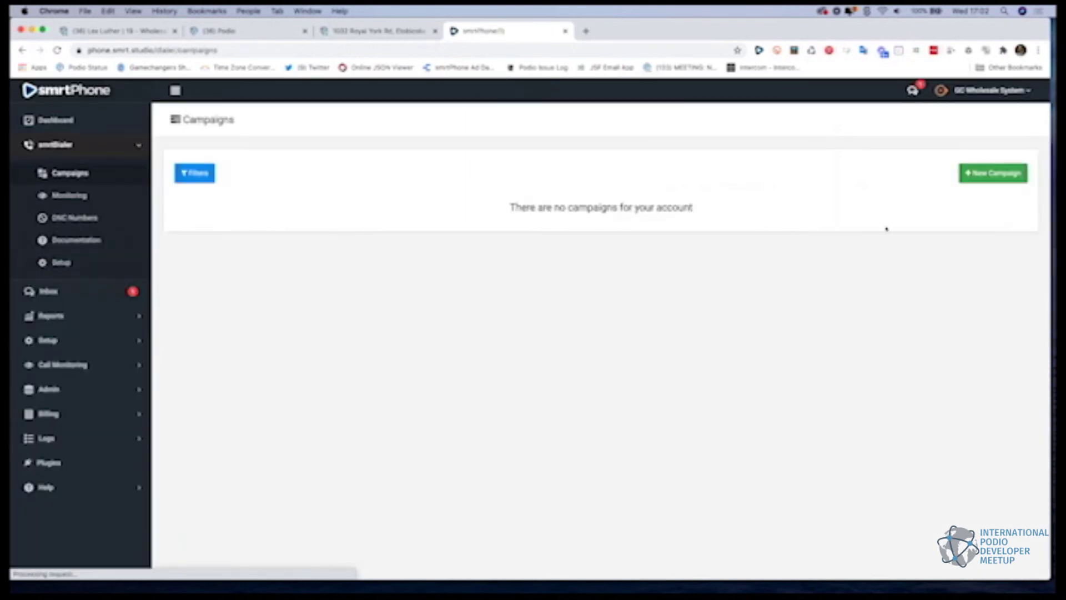
{"action": "left_click", "coordinate": [998, 174]}
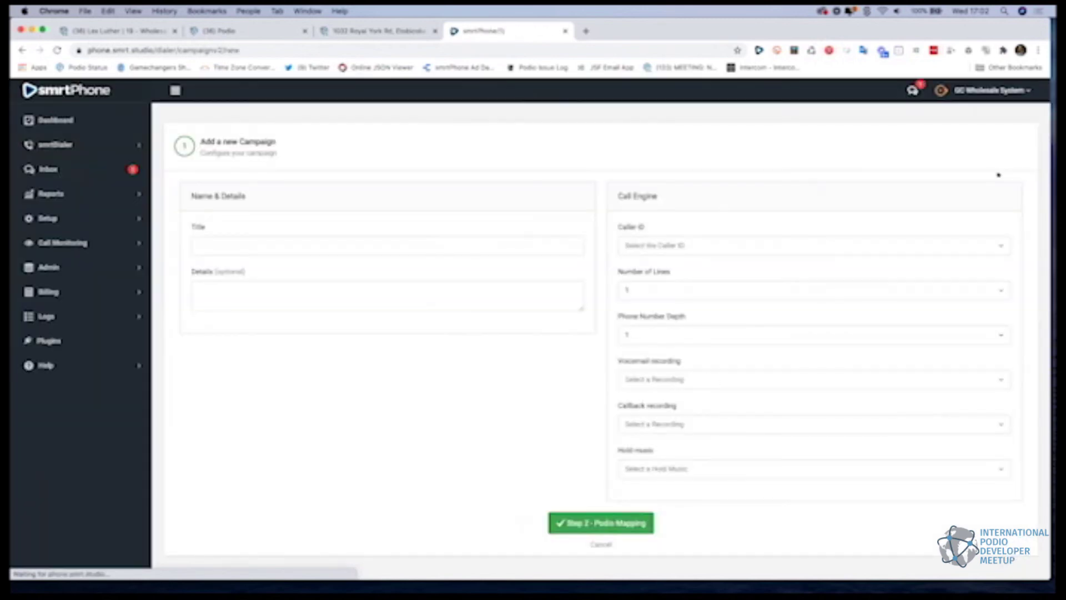
{"action": "left_click", "coordinate": [703, 422]}
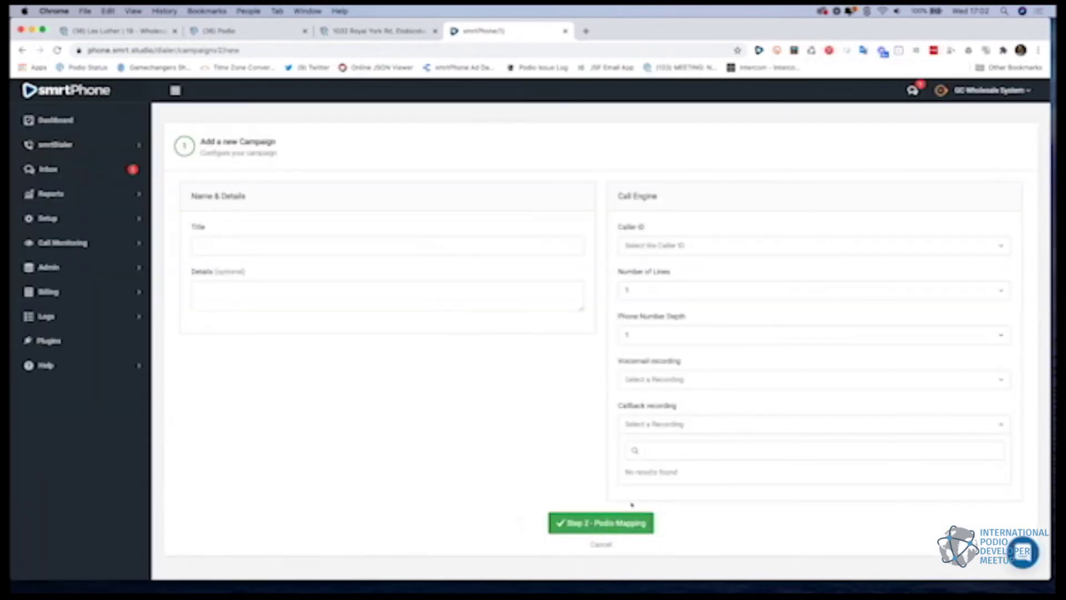
{"action": "left_click", "coordinate": [593, 544]}
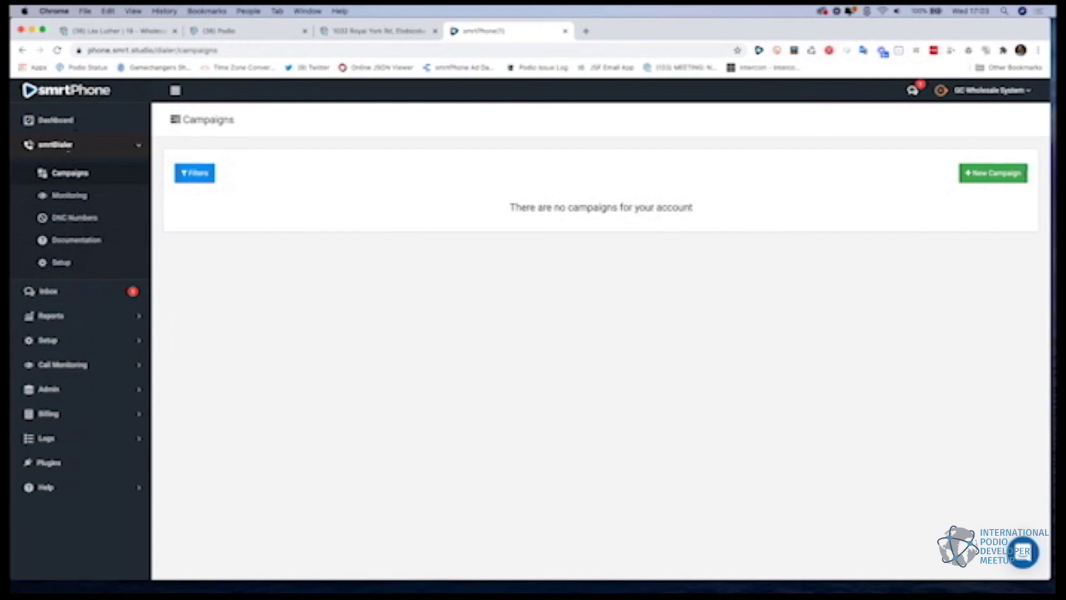
- Find the seller contact in the dashboard's dialer and call the contact's phone number
{"action": "left_click", "coordinate": [56, 120]}
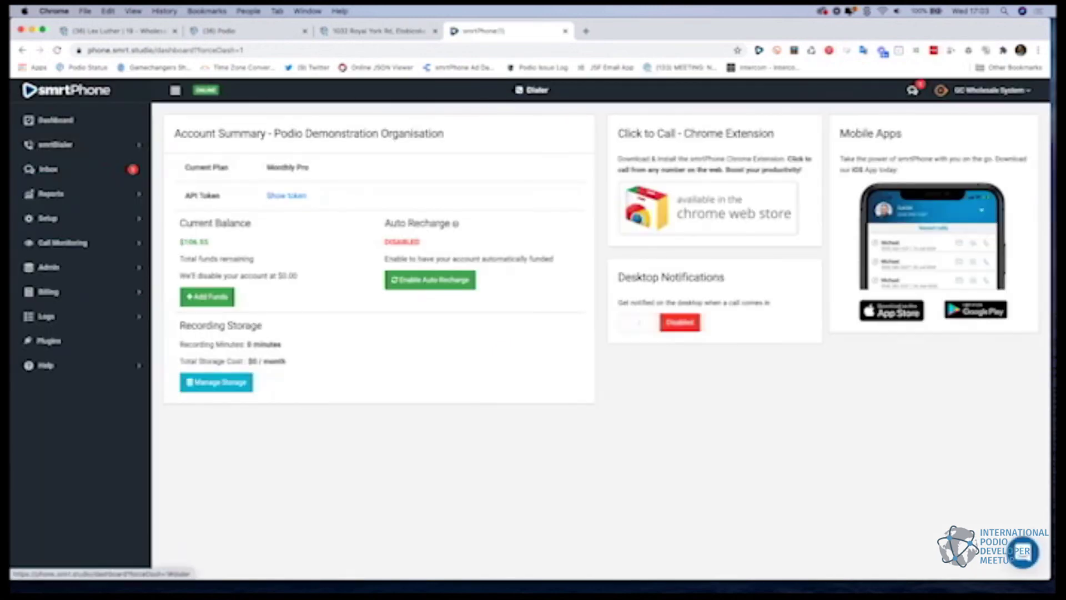
{"action": "left_click", "coordinate": [533, 90]}
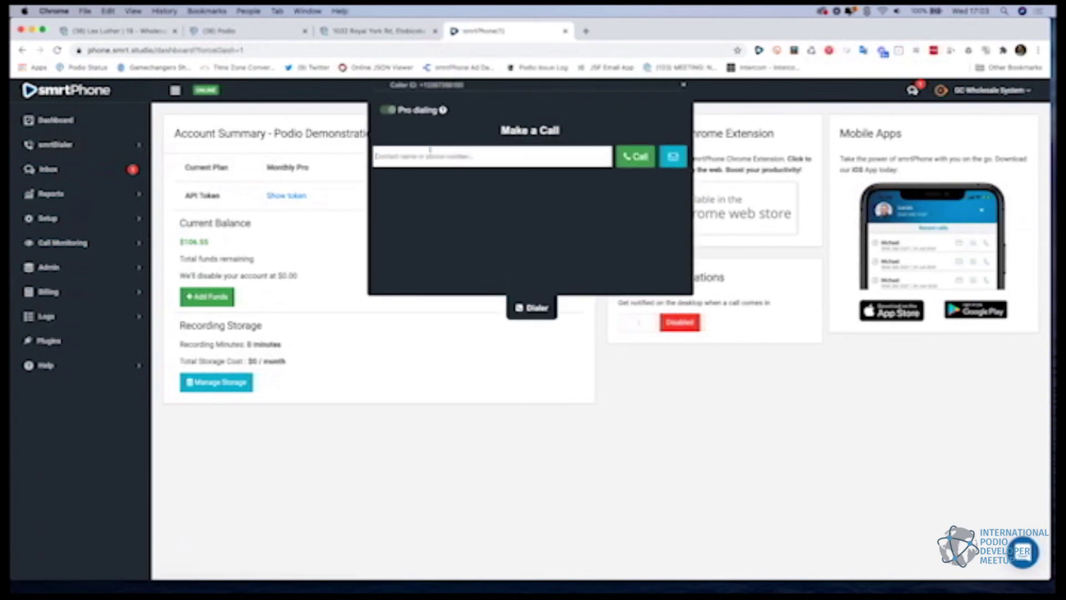
{"action": "type", "text": "lex"}
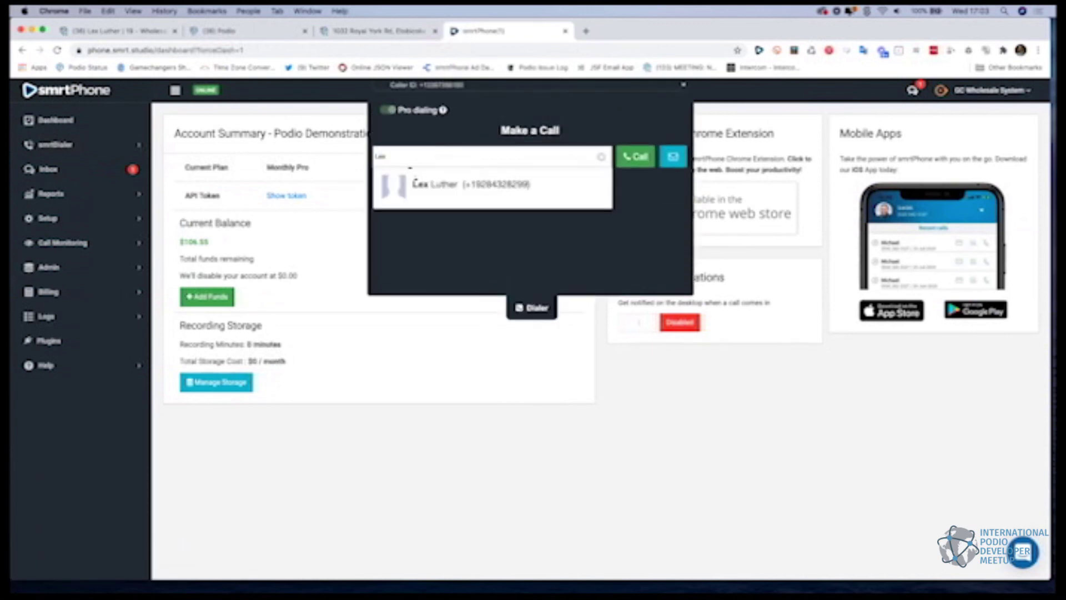
{"action": "left_click", "coordinate": [420, 183]}
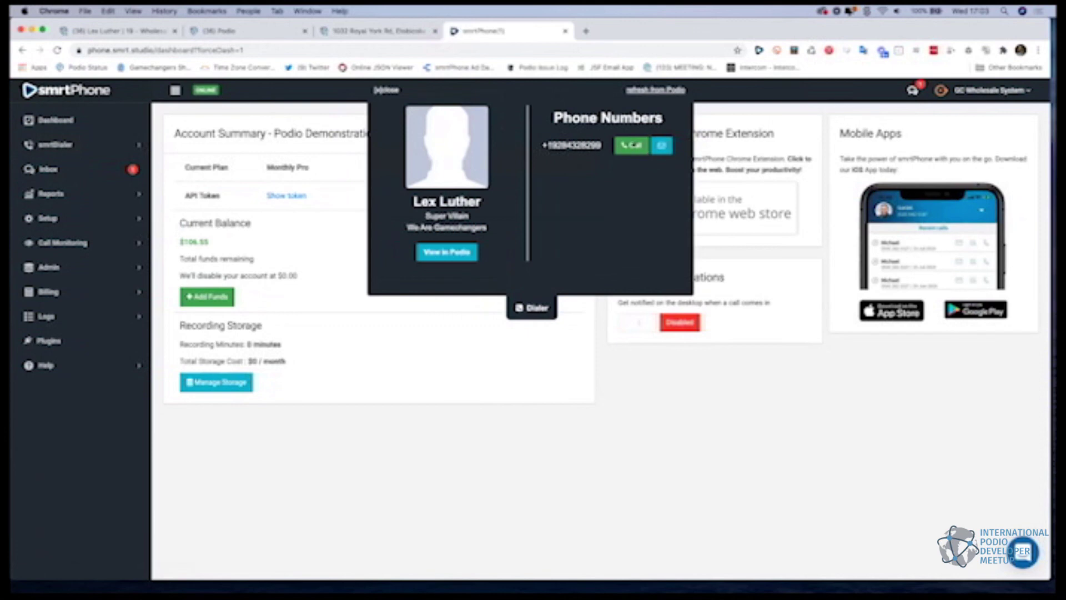
{"action": "left_click", "coordinate": [631, 145]}
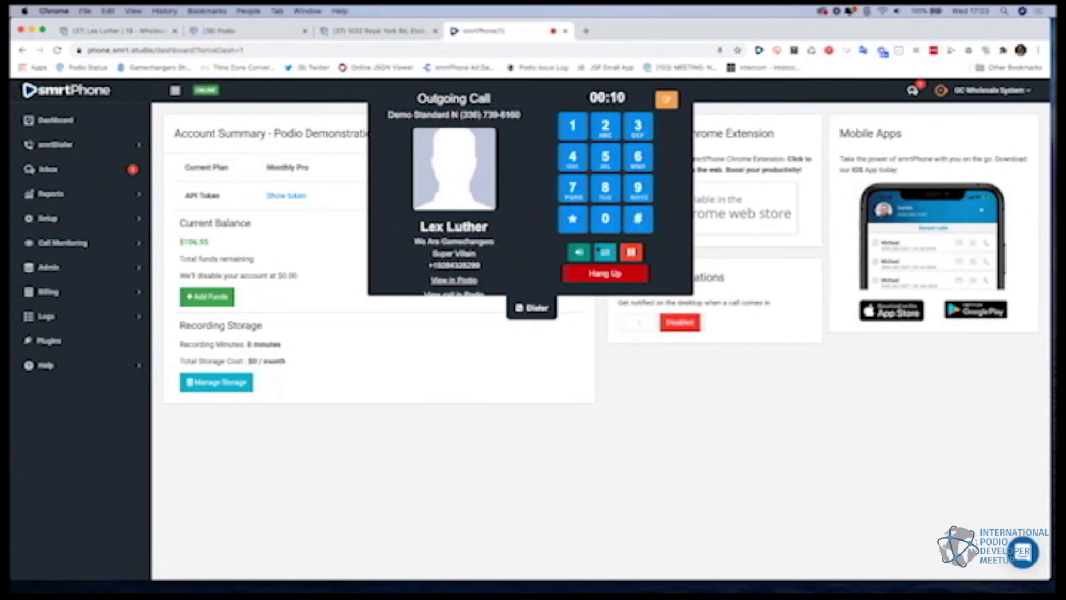
- Transfer the ongoing outgoing call to a colleague looked up by name
{"action": "left_click", "coordinate": [606, 252]}
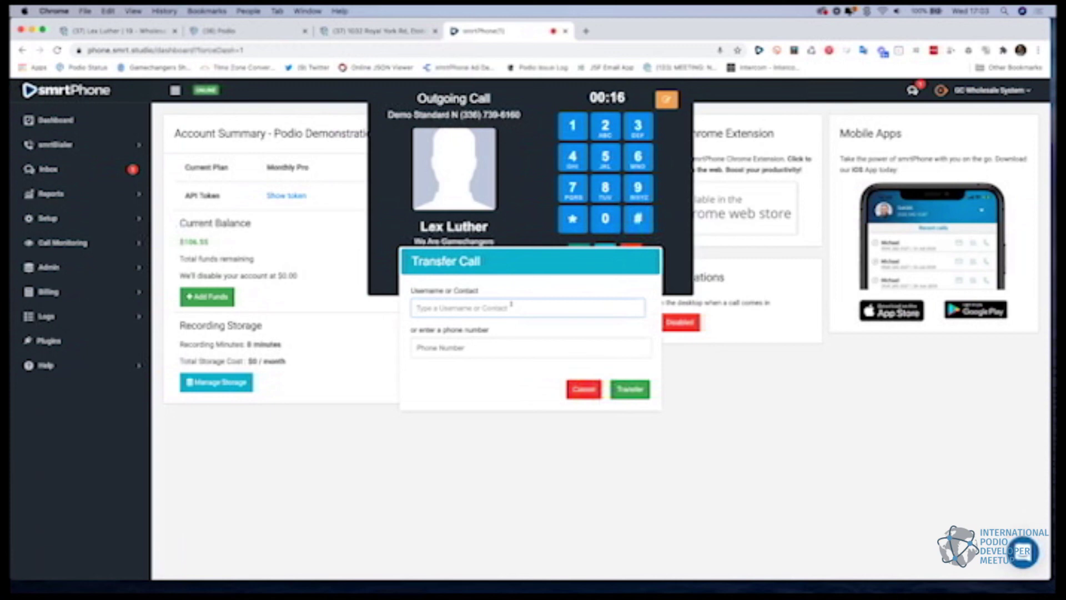
{"action": "type", "text": "Lenn"}
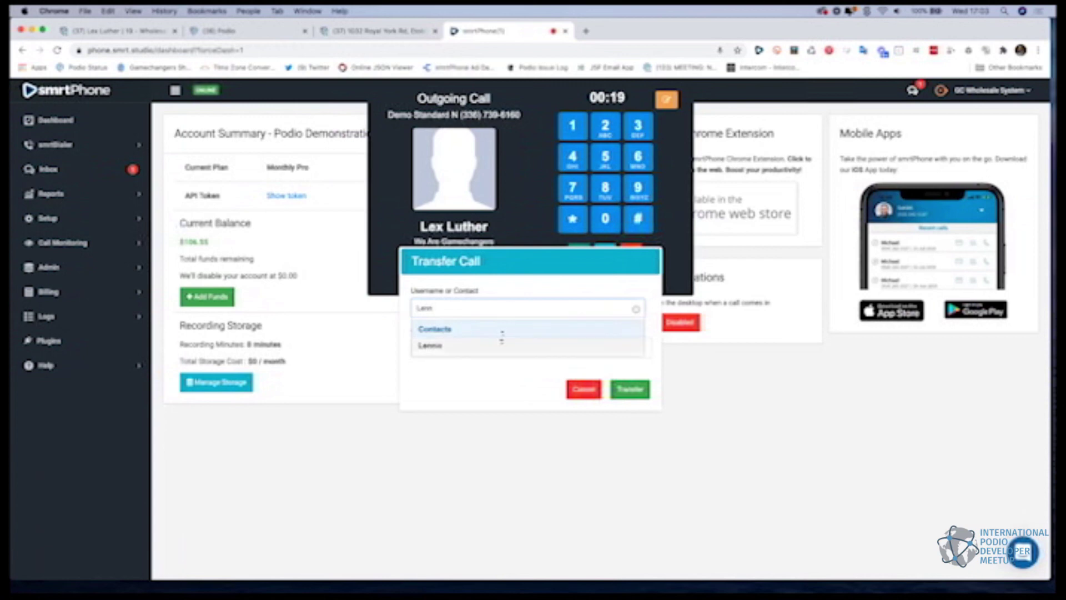
{"action": "left_click", "coordinate": [494, 344]}
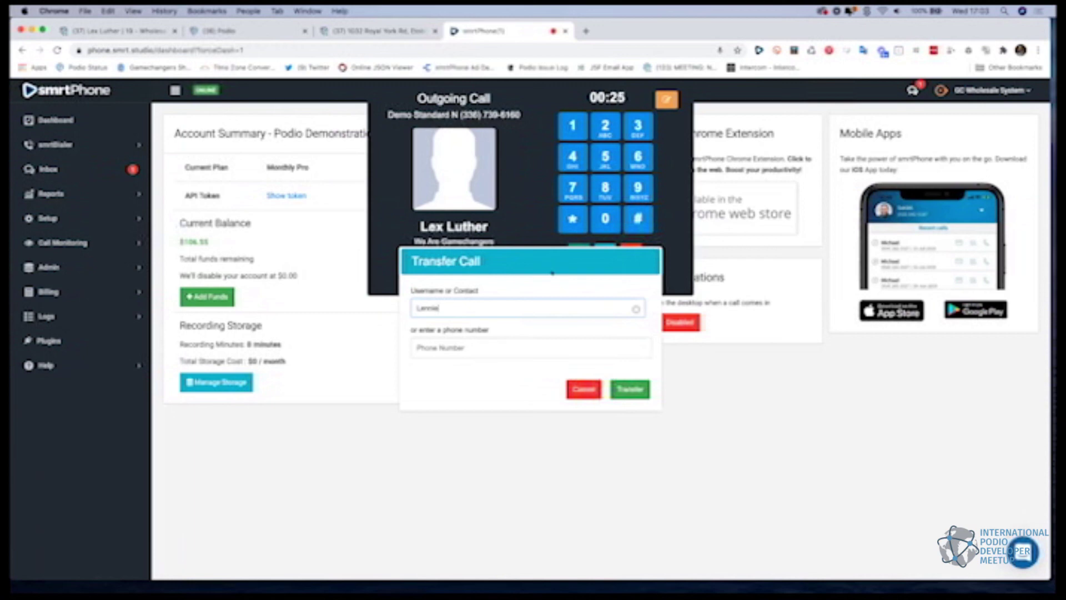
{"action": "left_click", "coordinate": [615, 384]}
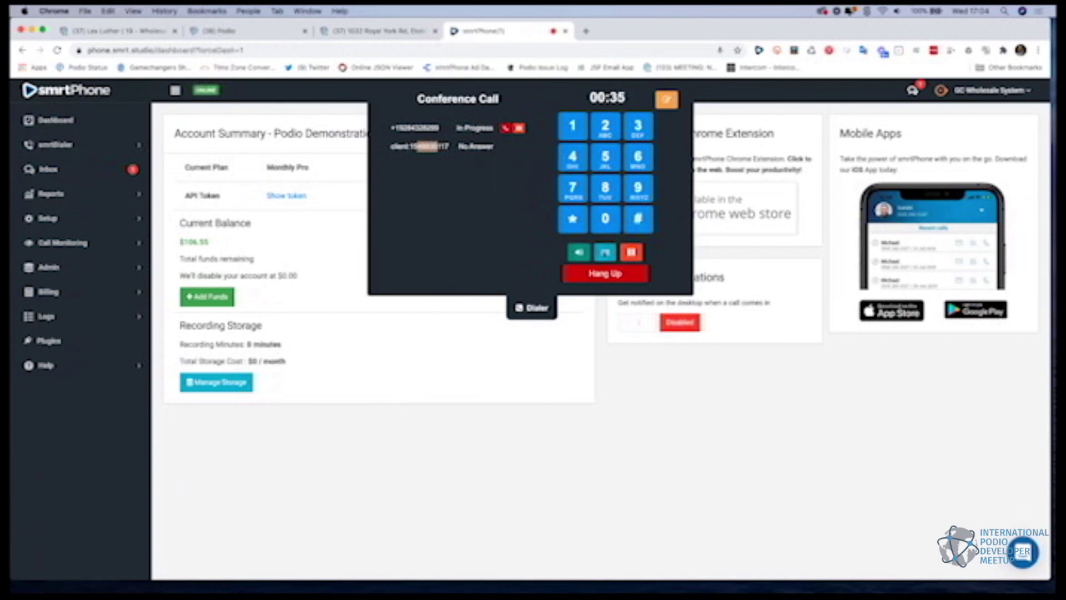
- Transfer the conference call to a second person, replacing the first name searched with another contact's name
{"action": "left_click", "coordinate": [605, 252]}
{"action": "type", "text": "Sam"}
{"action": "key", "text": "BackSpace"}
{"action": "key", "text": "BackSpace"}
{"action": "key", "text": "BackSpace"}
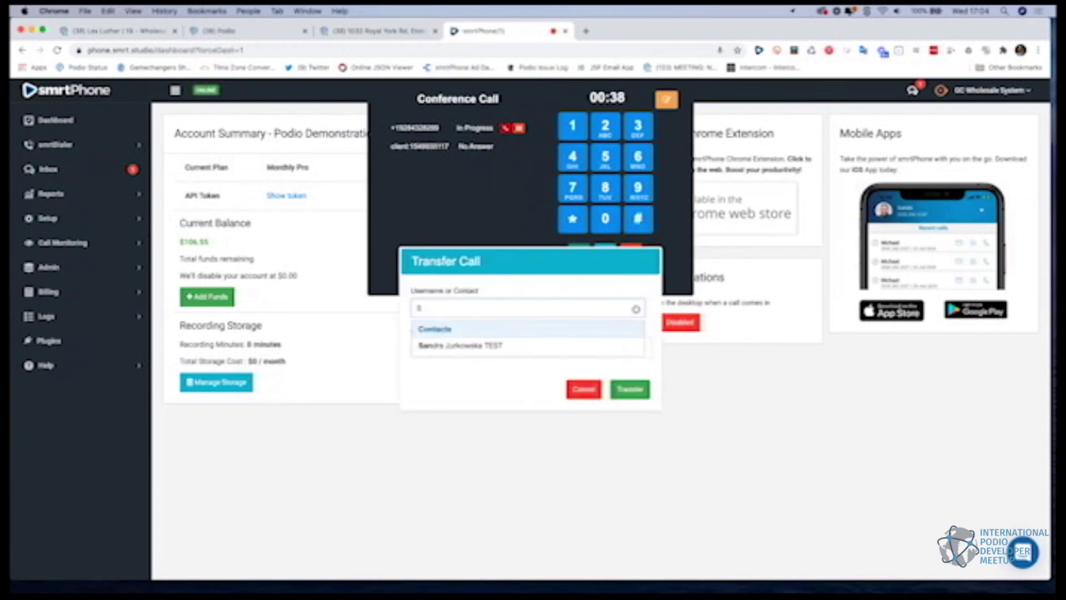
{"action": "type", "text": "Jilrd"}
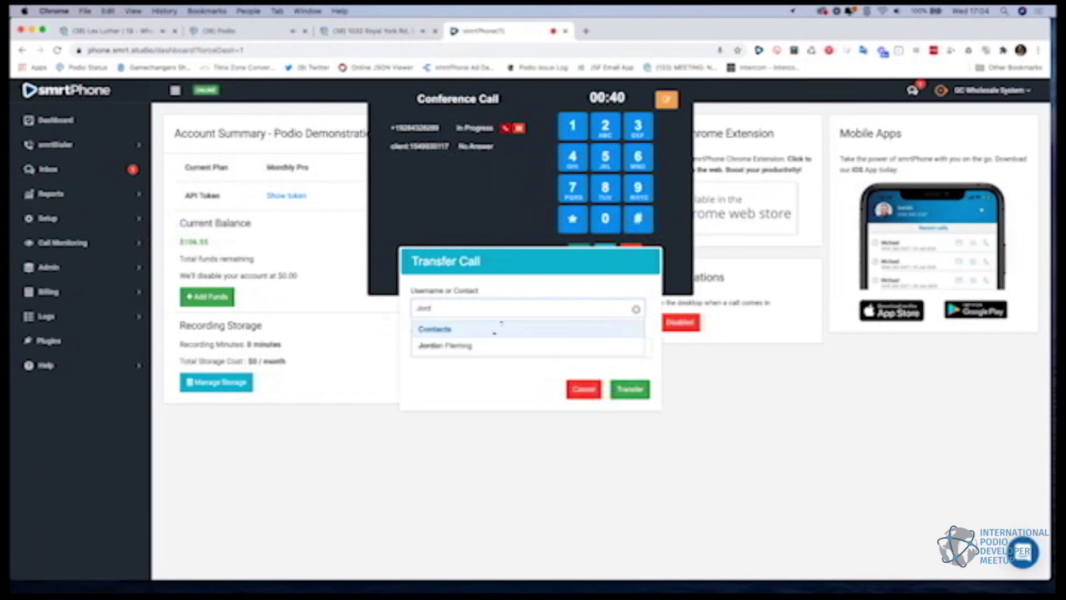
{"action": "left_click", "coordinate": [493, 338]}
{"action": "left_click", "coordinate": [617, 384]}
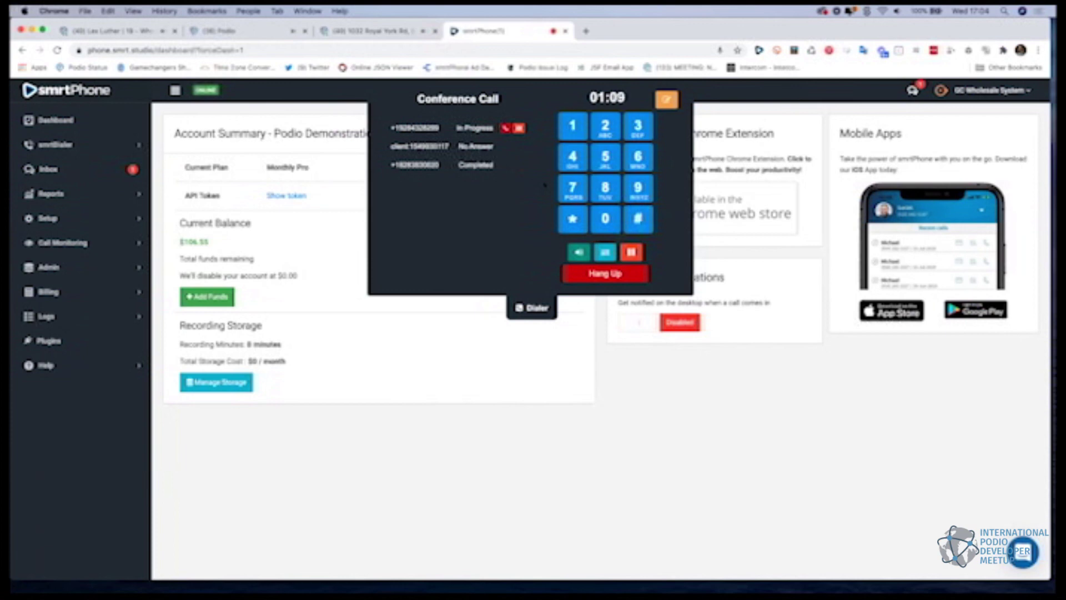
- Add the call note "Podio Partner Demo Call", end the call and finalize it with the outbound status Answered
{"action": "left_click", "coordinate": [666, 99]}
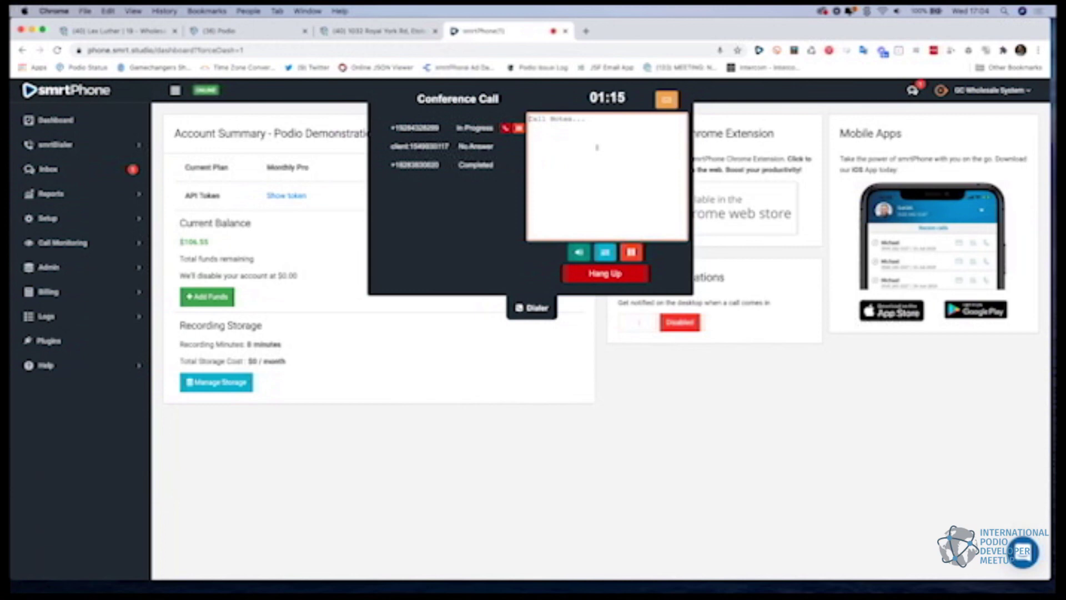
{"action": "type", "text": "Podio Partner Demo Call"}
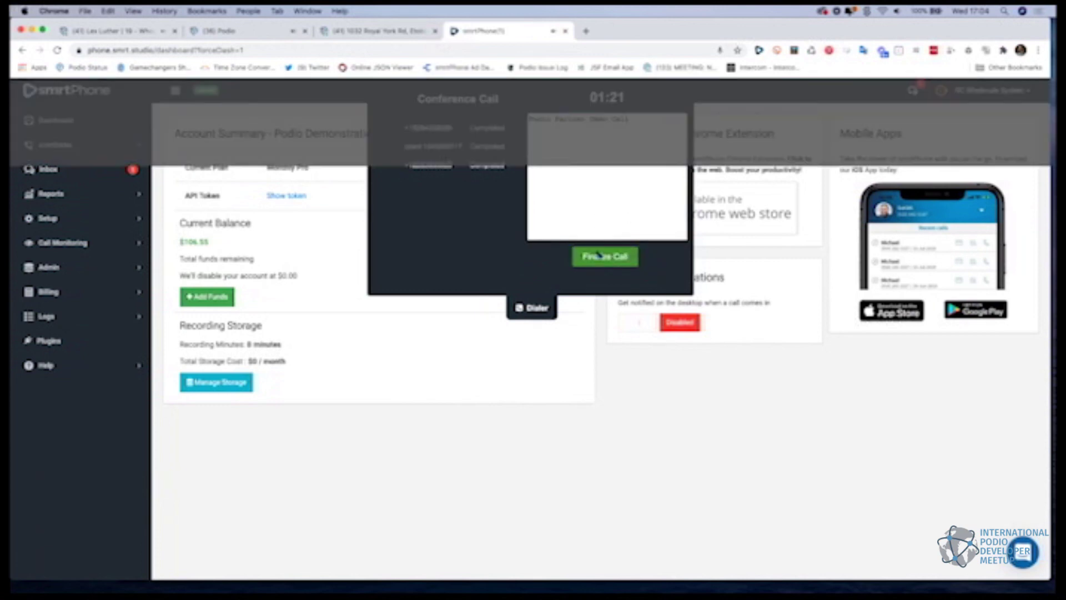
{"action": "left_click", "coordinate": [597, 256]}
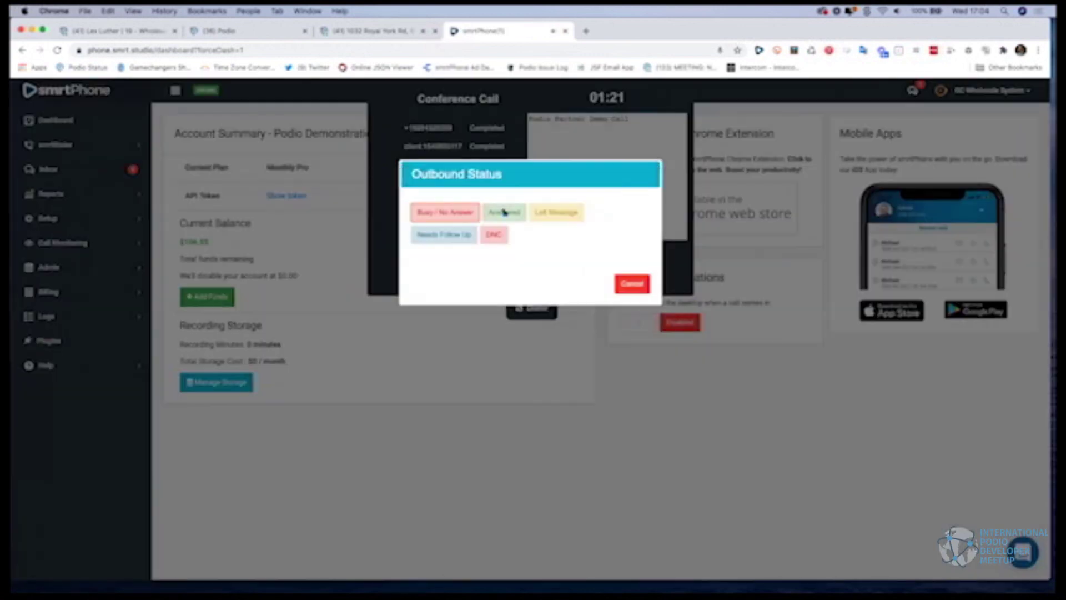
{"action": "left_click", "coordinate": [503, 212]}
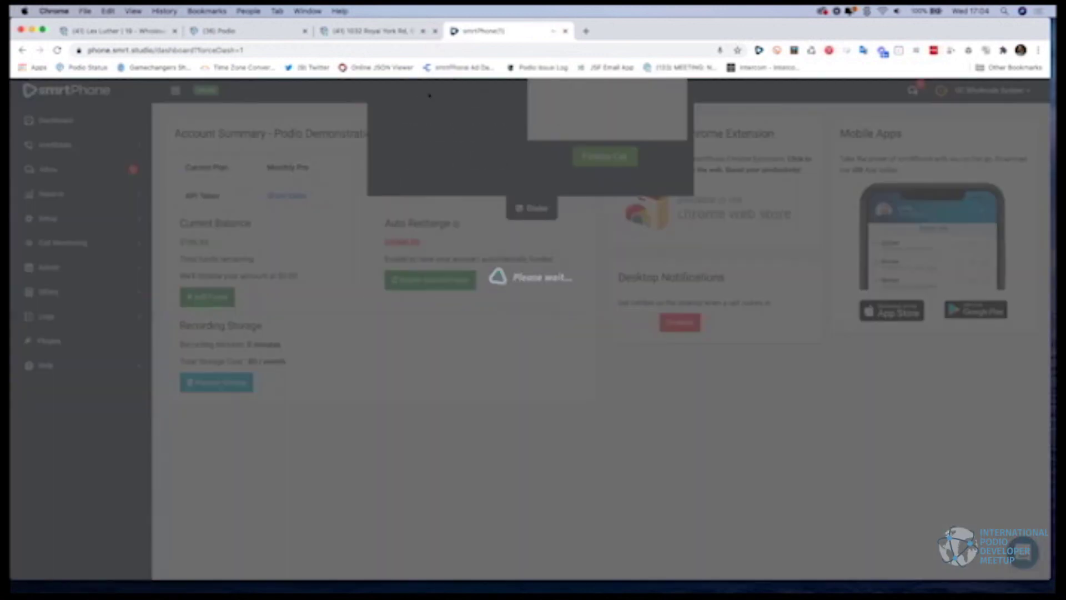
- Switch to Podio and open the newest outgoing call in Communications to examine its status, duration, notes and recordings, then close it
{"action": "left_click", "coordinate": [378, 31]}
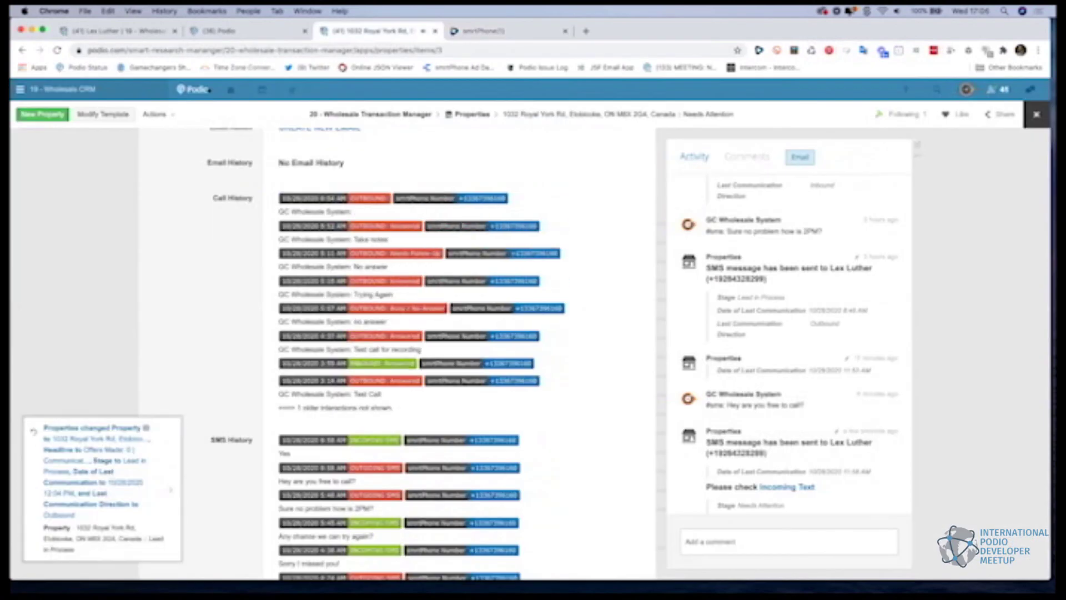
{"action": "key", "text": "ctrl+space"}
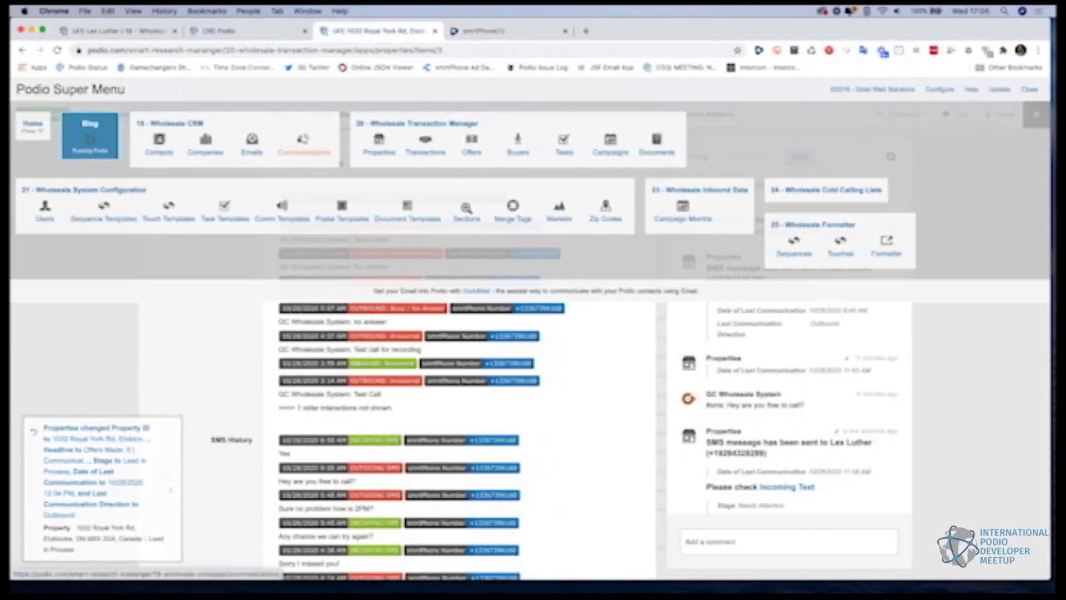
{"action": "left_click", "coordinate": [298, 140]}
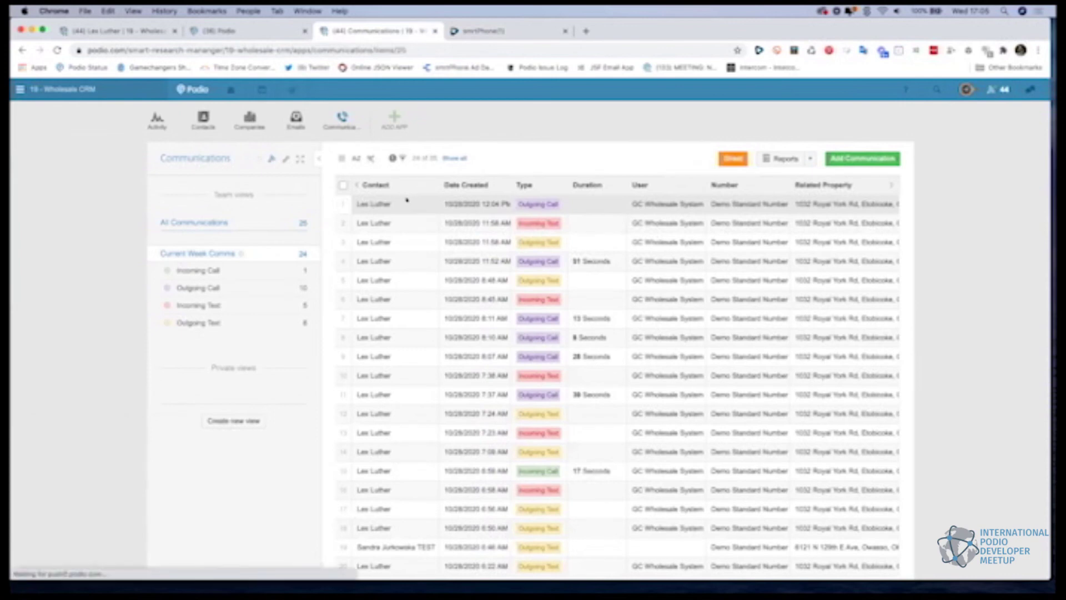
{"action": "left_click", "coordinate": [407, 201]}
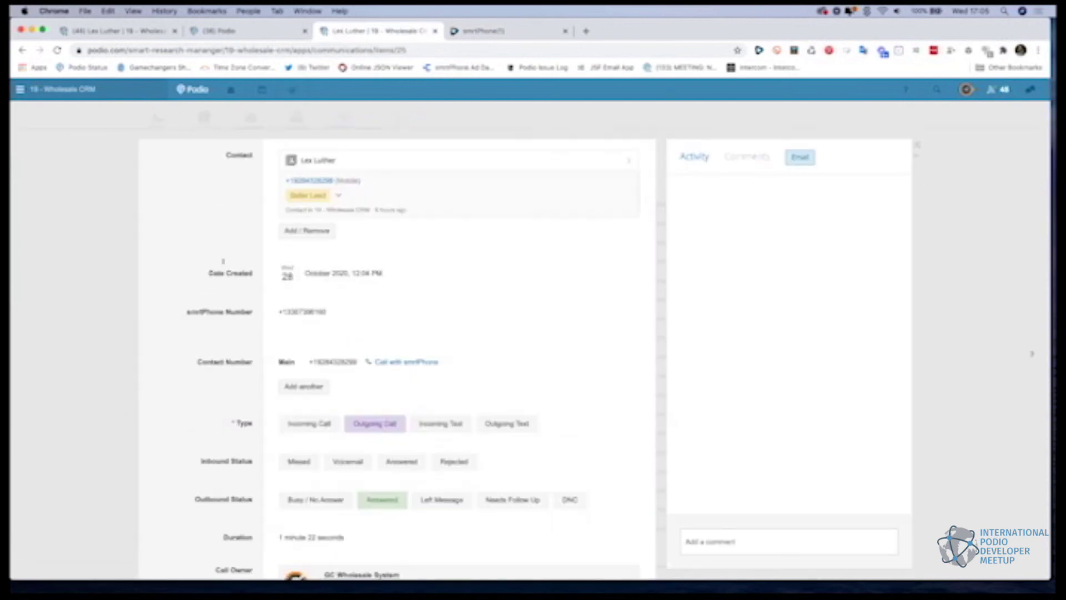
{"action": "scroll", "coordinate": [320, 348], "scroll_direction": "down", "scroll_amount": 6}
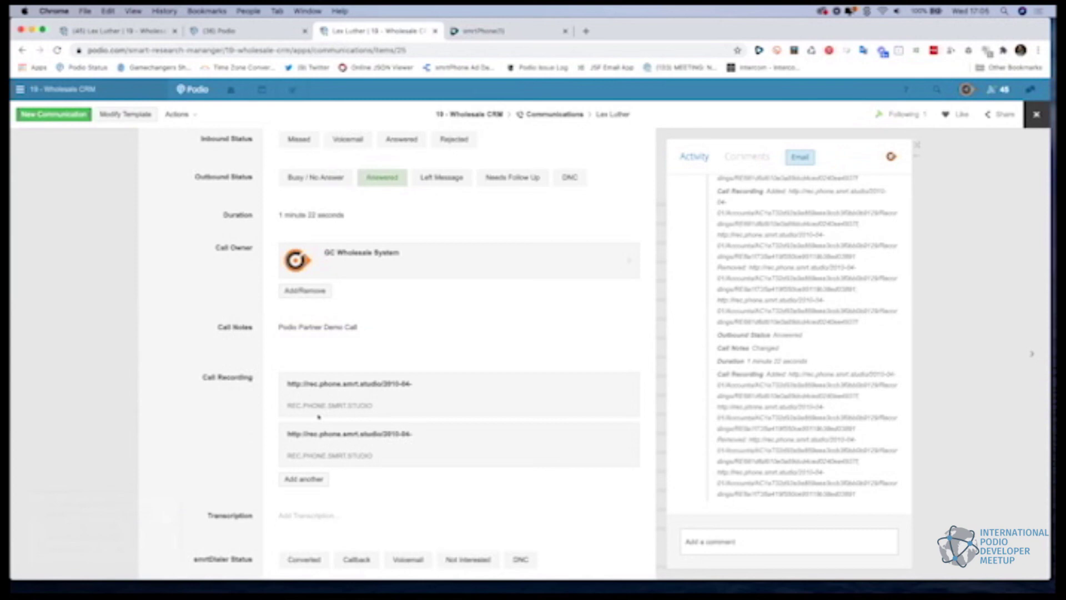
{"action": "scroll", "coordinate": [288, 355], "scroll_direction": "up", "scroll_amount": 2}
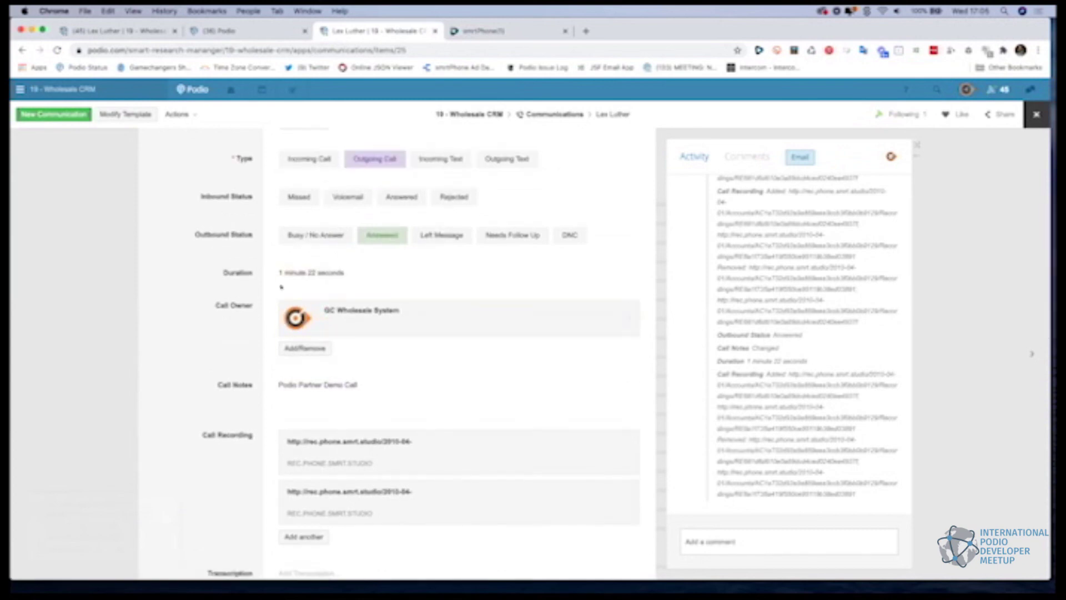
{"action": "scroll", "coordinate": [236, 305], "scroll_direction": "up", "scroll_amount": 5}
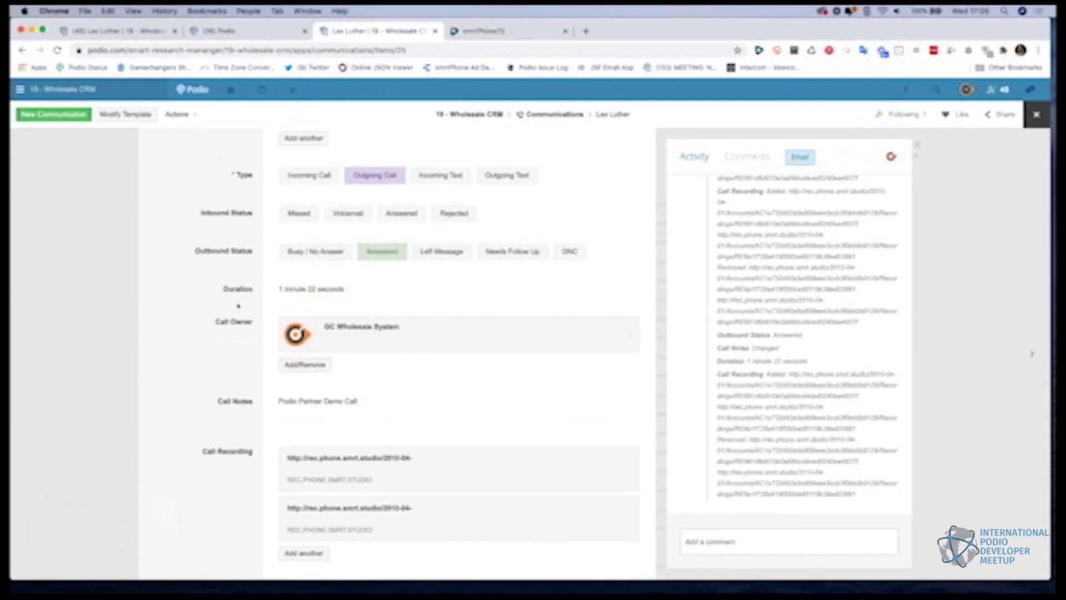
{"action": "left_click", "coordinate": [124, 236]}
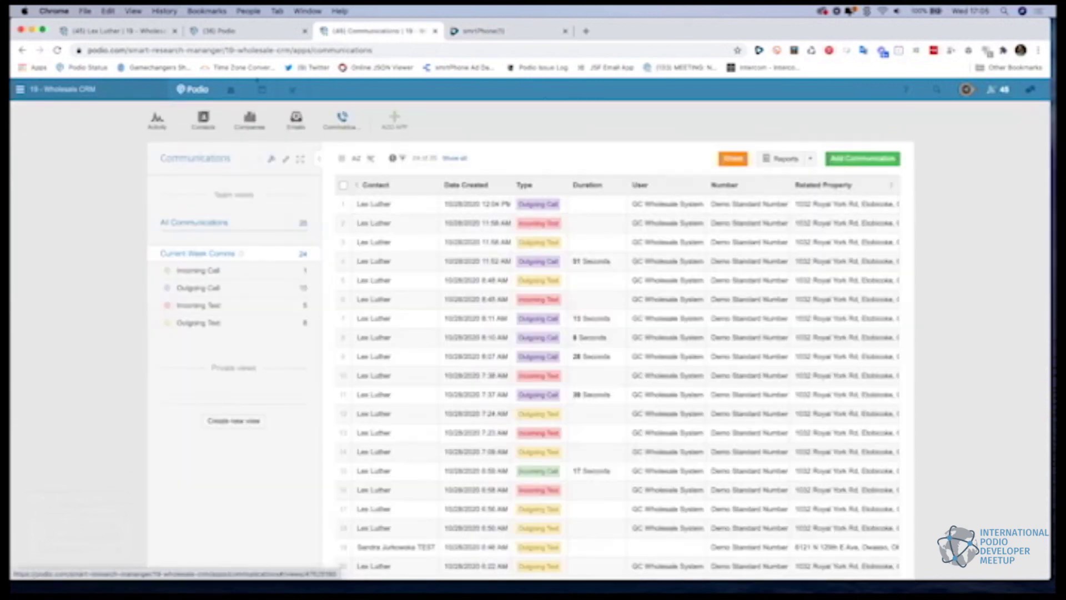
- Leave the smrtPhone and Podio demo and switch to the smrtPhone Partner Presentation in Keynote
{"action": "left_click", "coordinate": [466, 30]}
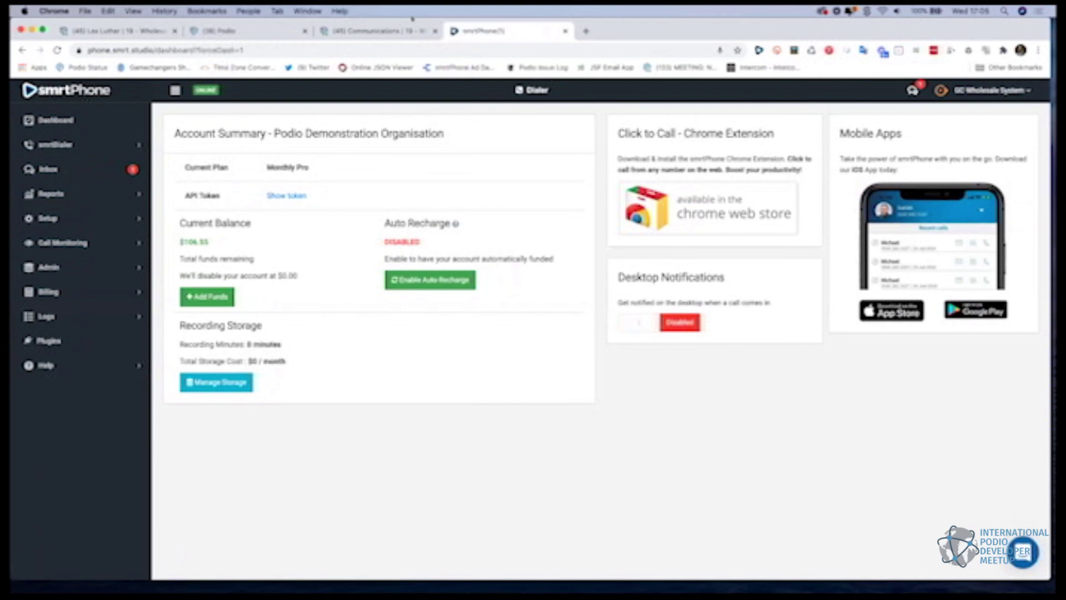
{"action": "left_click", "coordinate": [398, 31]}
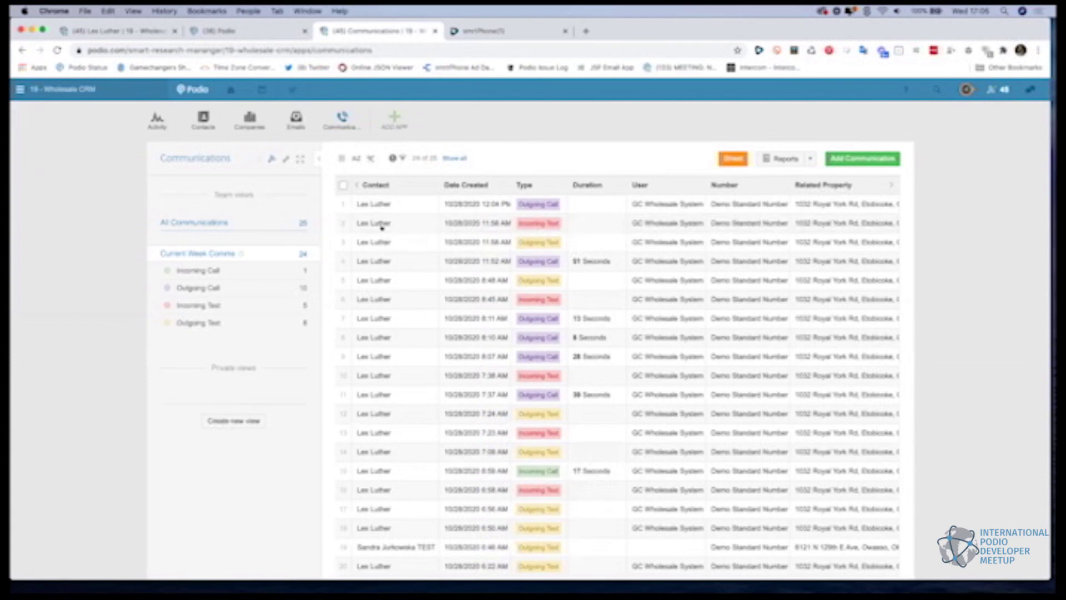
{"action": "key", "text": "super+Tab"}
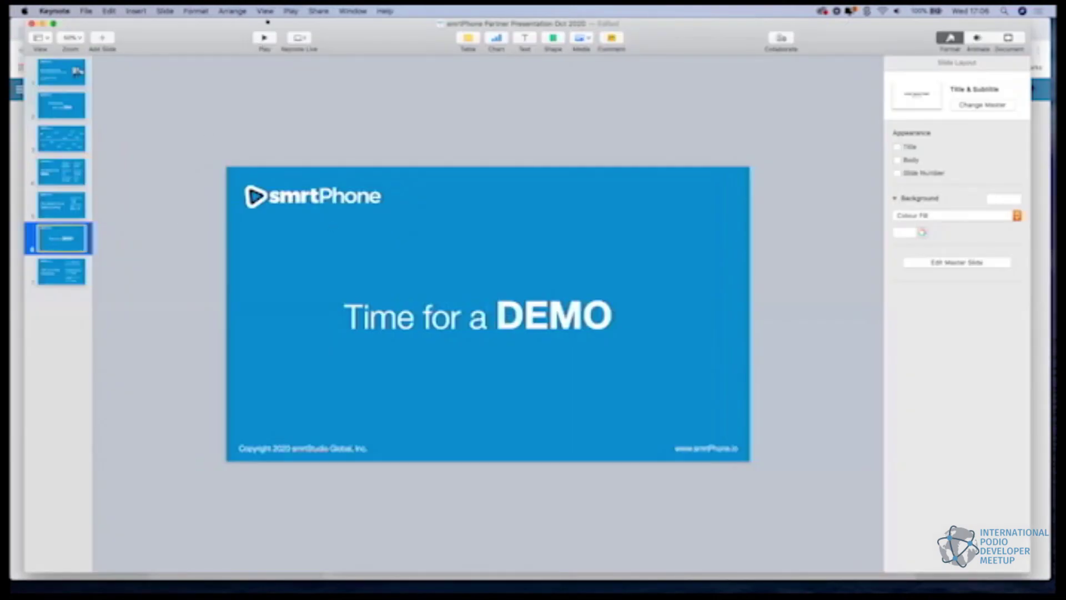